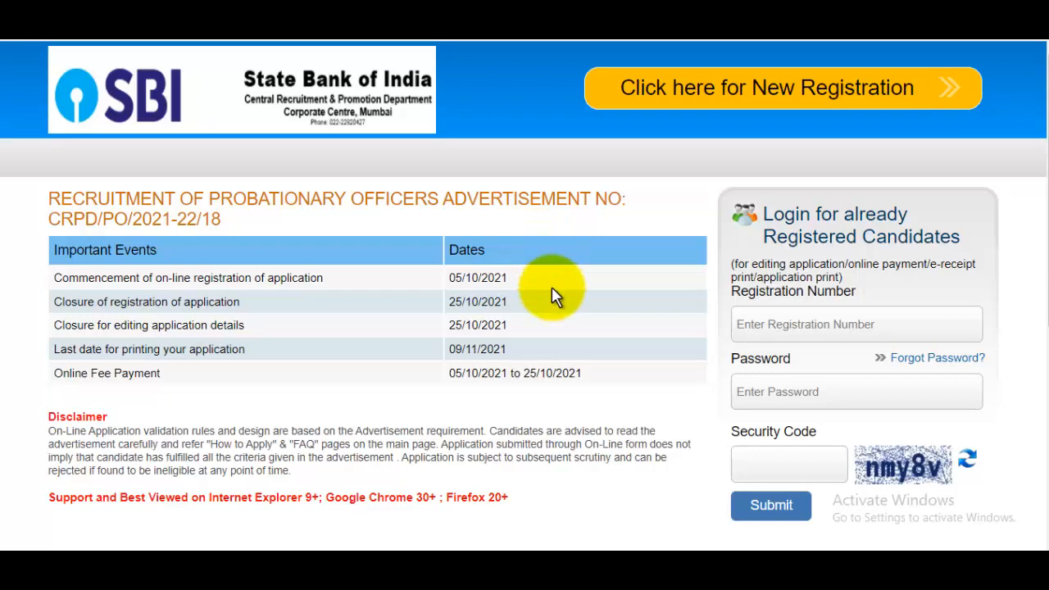
- Review the SBI PO Important Events table (registration 05/10/2021–25/10/2021), then switch to the notification article
{"action": "scroll", "coordinate": [551, 286], "scroll_direction": "down", "scroll_amount": 1}
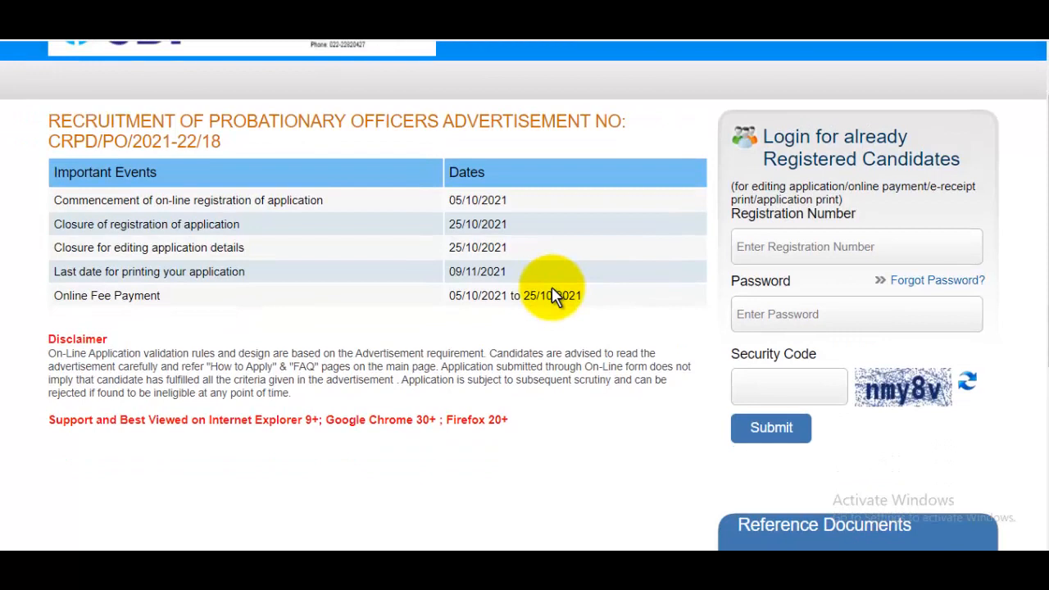
{"action": "scroll", "coordinate": [552, 289], "scroll_direction": "up", "scroll_amount": 1}
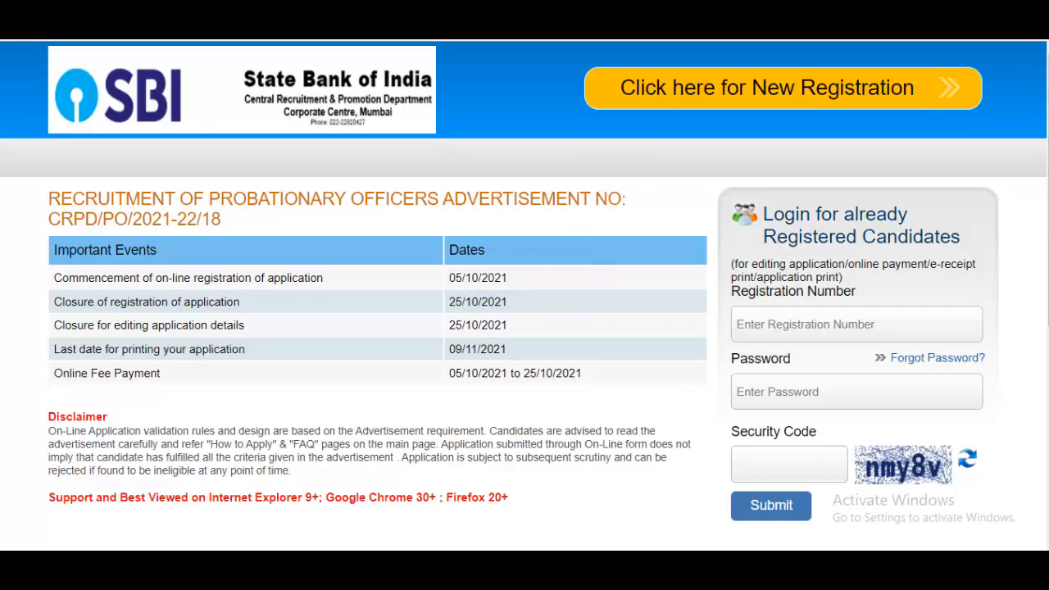
{"action": "left_click", "coordinate": [508, 11]}
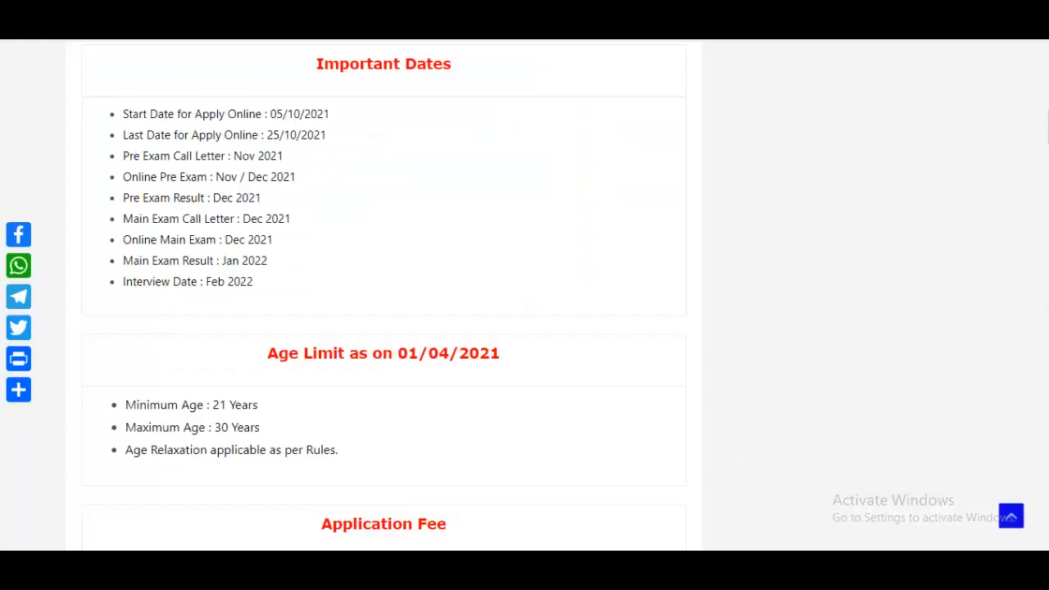
- Review the SBI PO 2021 online application dates and the age limit reference date
{"action": "left_click_drag", "start_coordinate": [200, 135], "coordinate": [332, 212]}
{"action": "left_click", "coordinate": [333, 211]}
{"action": "scroll", "coordinate": [384, 243], "scroll_direction": "down", "scroll_amount": 1}
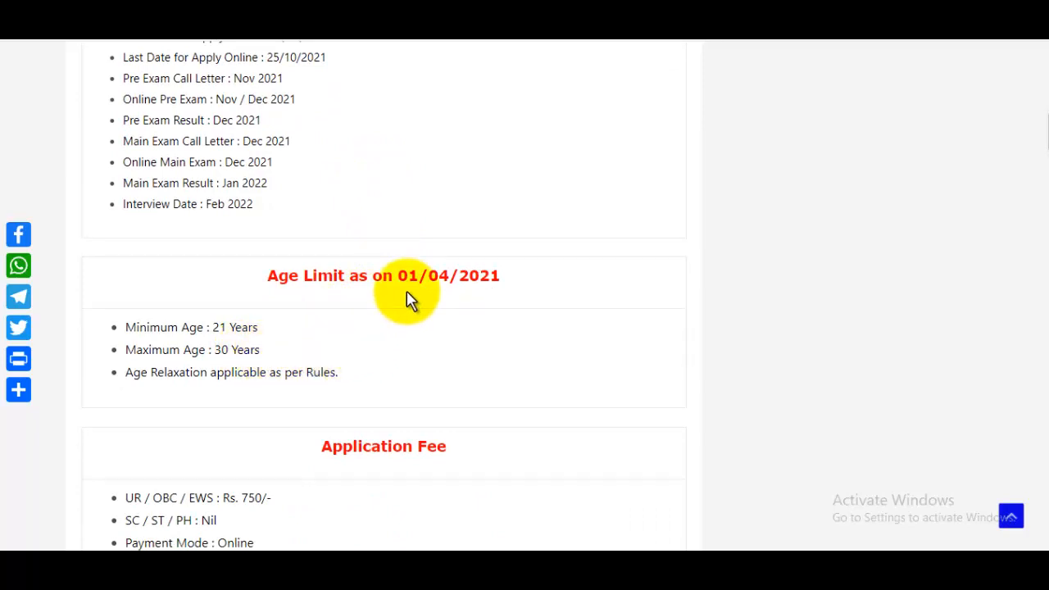
{"action": "left_click_drag", "start_coordinate": [410, 285], "coordinate": [502, 293]}
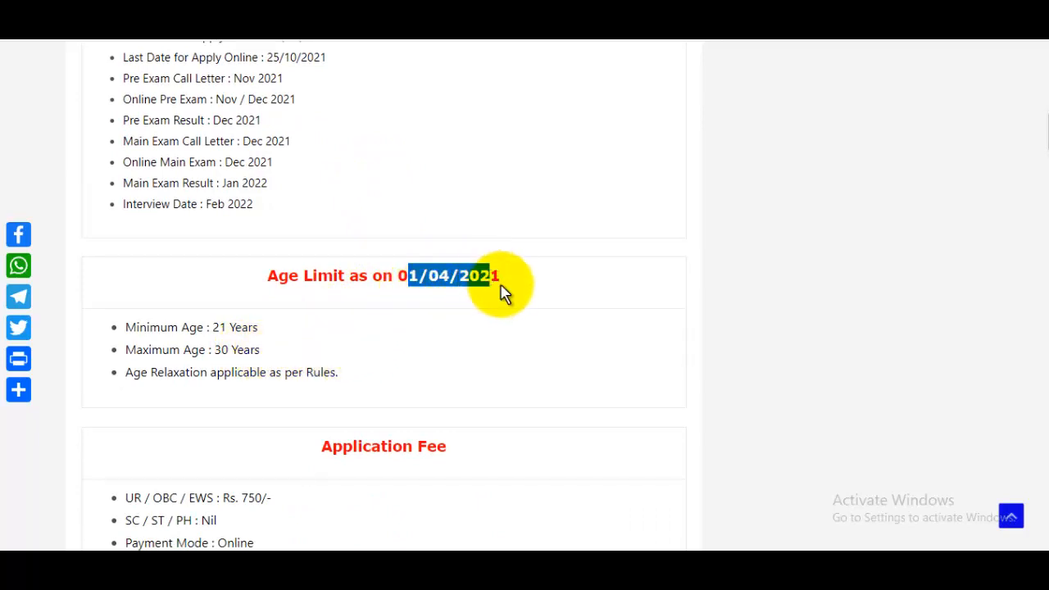
{"action": "left_click", "coordinate": [462, 369]}
{"action": "scroll", "coordinate": [462, 369], "scroll_direction": "down", "scroll_amount": 2}
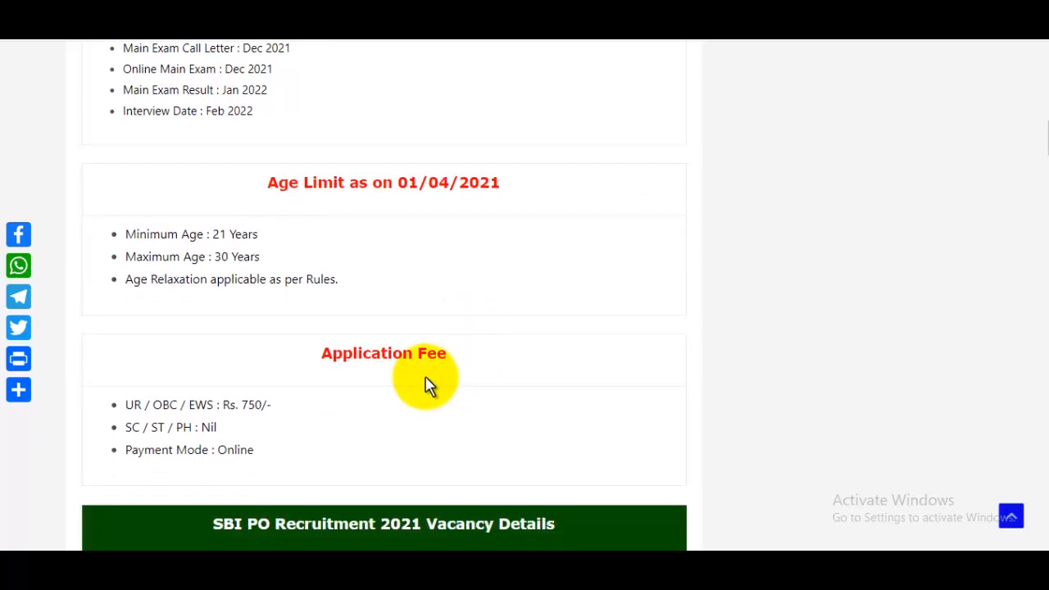
{"action": "scroll", "coordinate": [426, 386], "scroll_direction": "down", "scroll_amount": 1}
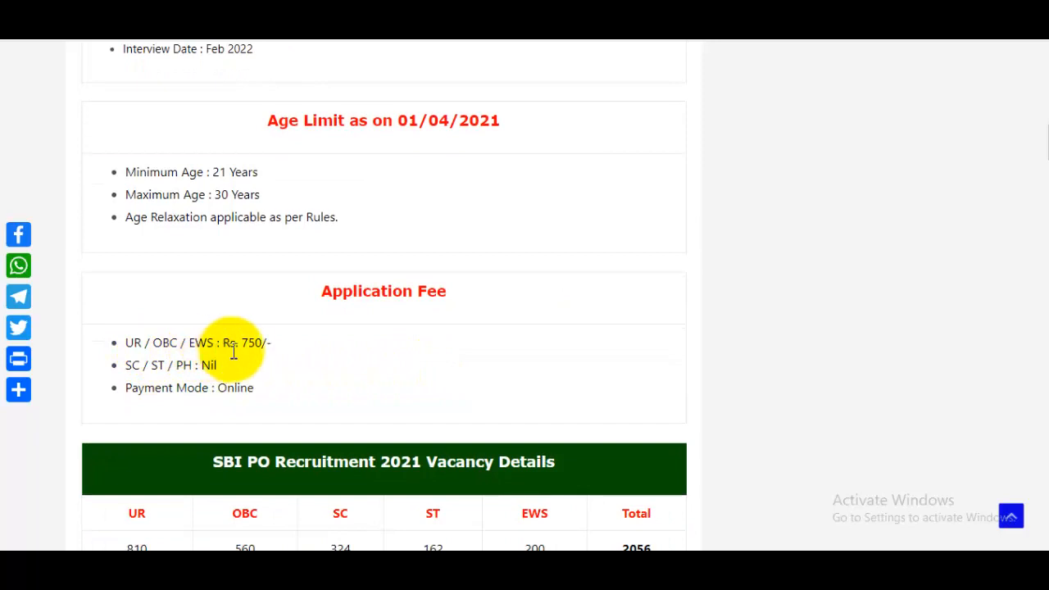
- Check the Rs. 750/- application fee, the 2056-post vacancy table and the graduation qualification
{"action": "left_click_drag", "start_coordinate": [234, 351], "coordinate": [287, 356]}
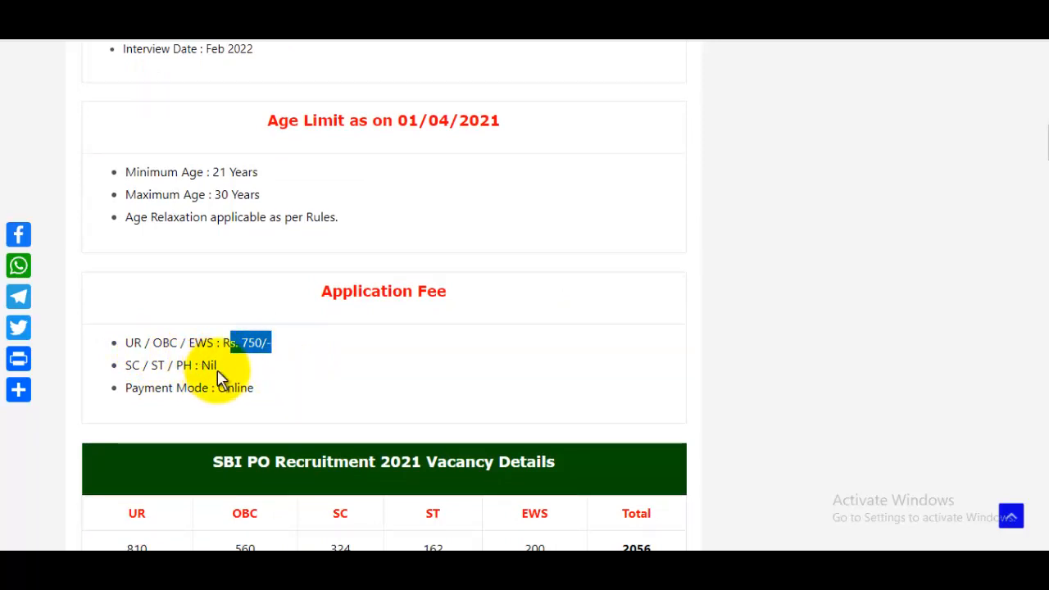
{"action": "scroll", "coordinate": [324, 380], "scroll_direction": "down", "scroll_amount": 2}
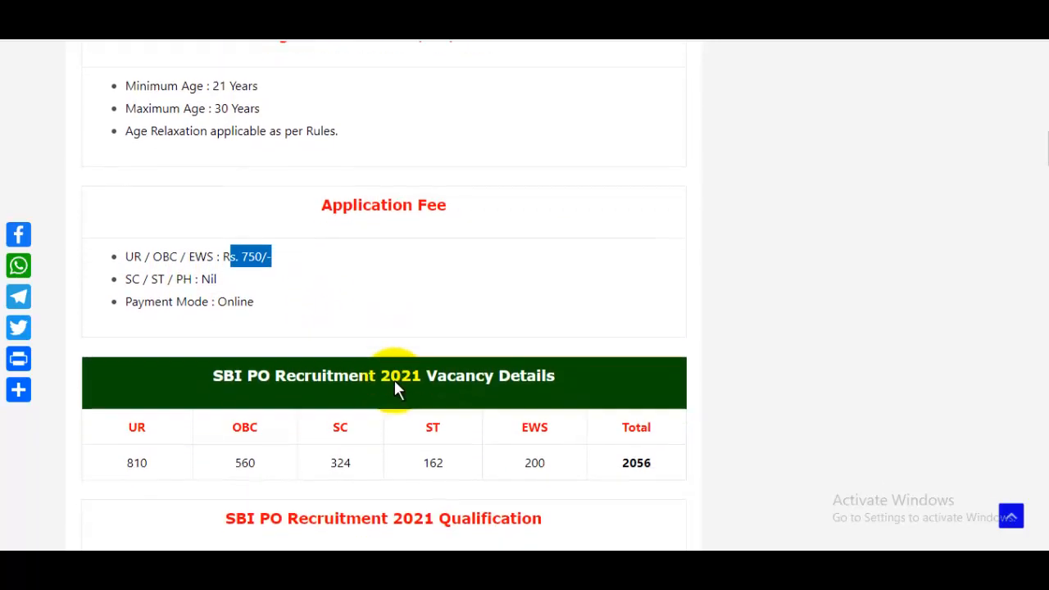
{"action": "scroll", "coordinate": [260, 397], "scroll_direction": "down", "scroll_amount": 1}
{"action": "left_click_drag", "start_coordinate": [240, 399], "coordinate": [436, 412]}
{"action": "left_click", "coordinate": [612, 412]}
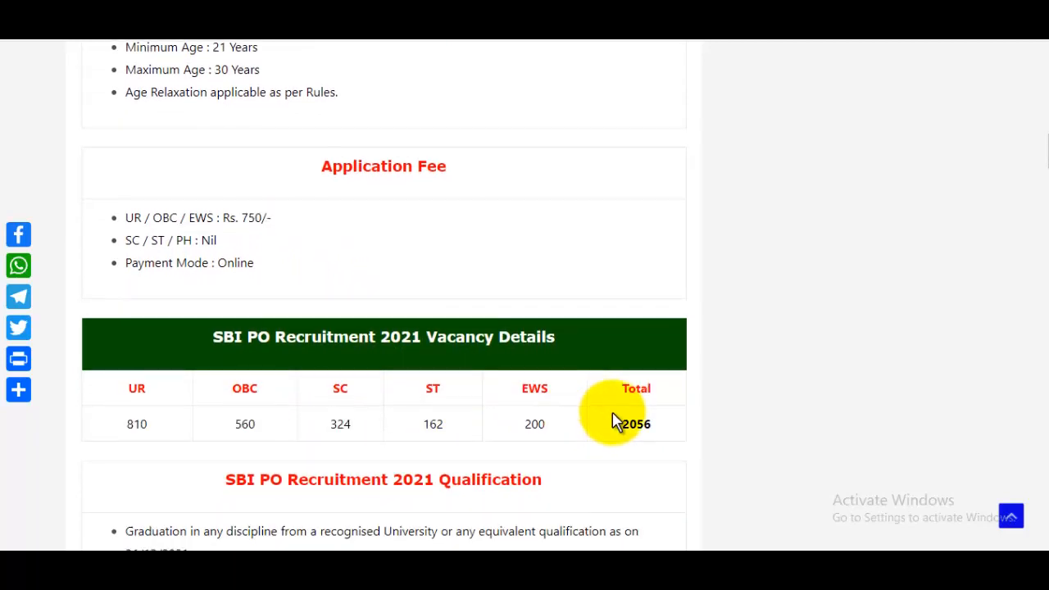
{"action": "scroll", "coordinate": [615, 420], "scroll_direction": "down", "scroll_amount": 3}
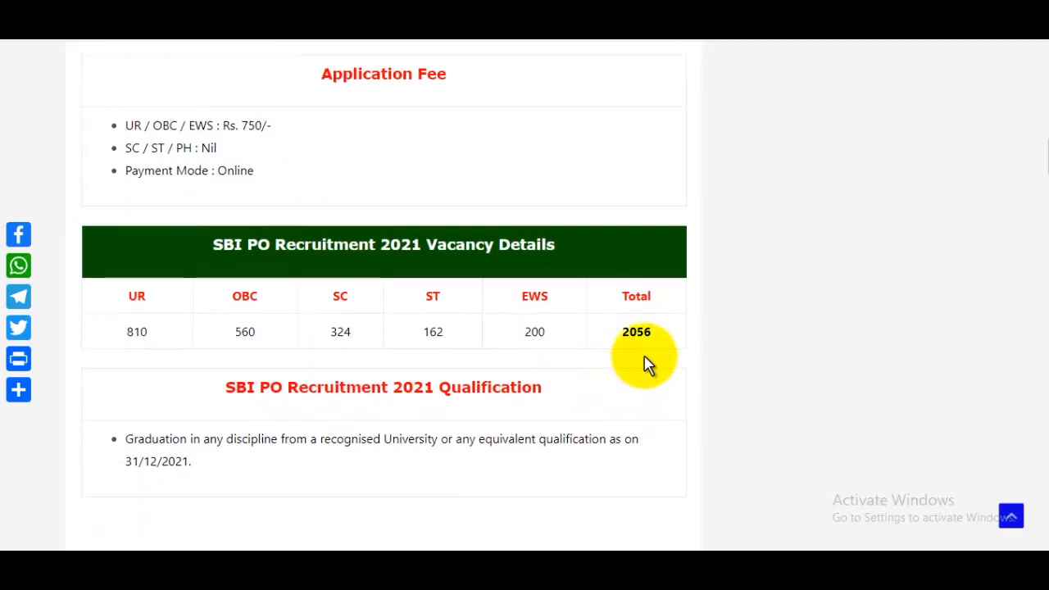
{"action": "scroll", "coordinate": [643, 364], "scroll_direction": "down", "scroll_amount": 1}
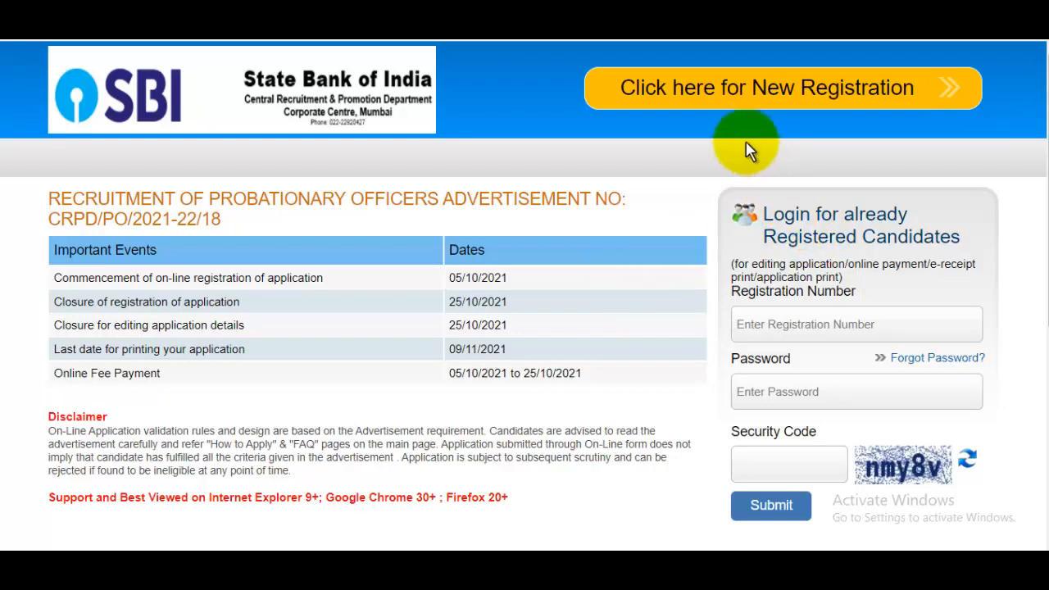
- Start a new candidate registration on the SBI PO portal
{"action": "left_click", "coordinate": [748, 100]}
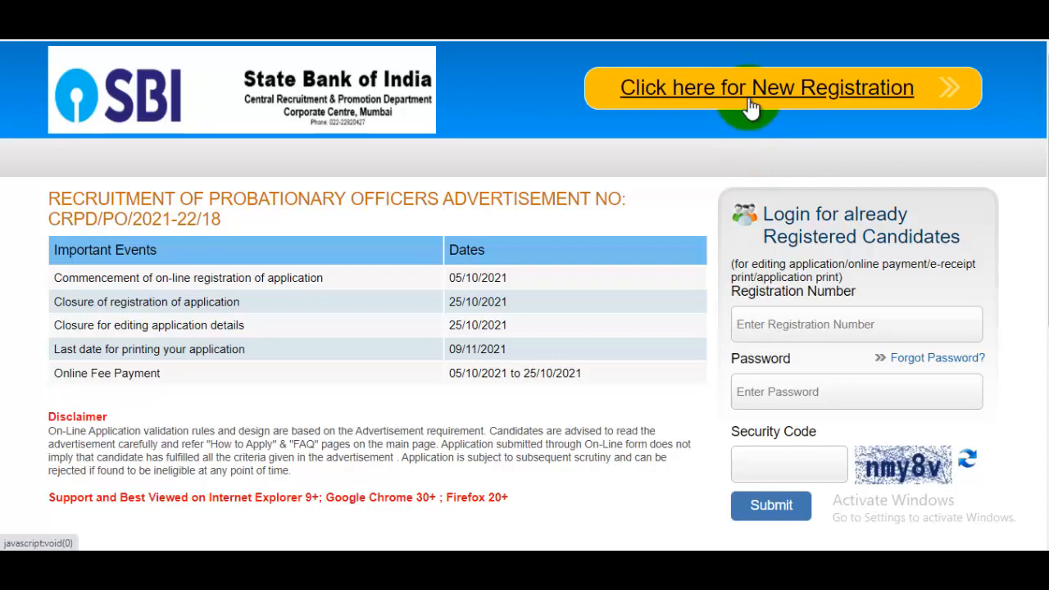
{"action": "left_click", "coordinate": [752, 107]}
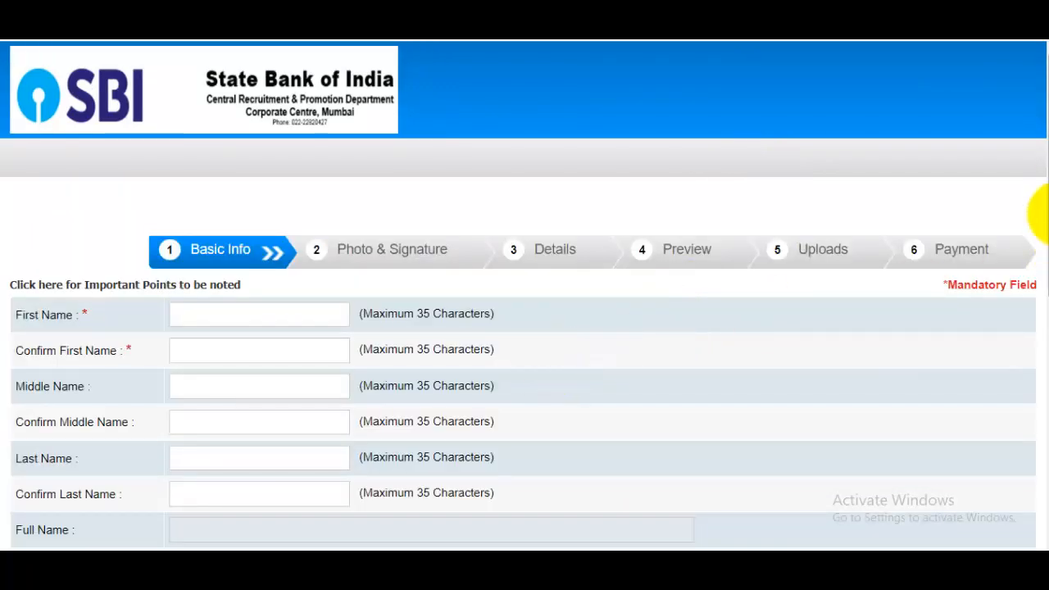
{"action": "mouse_move", "coordinate": [1048, 217]}
{"action": "left_mouse_down"}
{"action": "mouse_move", "coordinate": [1048, 444]}
{"action": "mouse_move", "coordinate": [1034, 217]}
{"action": "left_mouse_up"}
- Enter and confirm the candidate's first and last names in the Basic Info form
{"action": "left_click", "coordinate": [227, 220]}
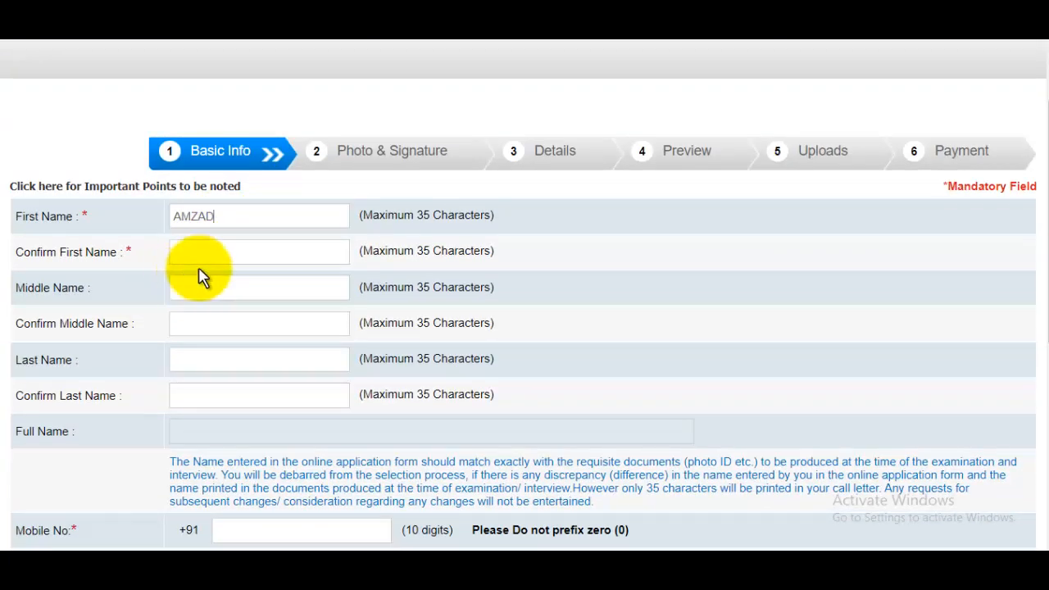
{"action": "left_click", "coordinate": [218, 257]}
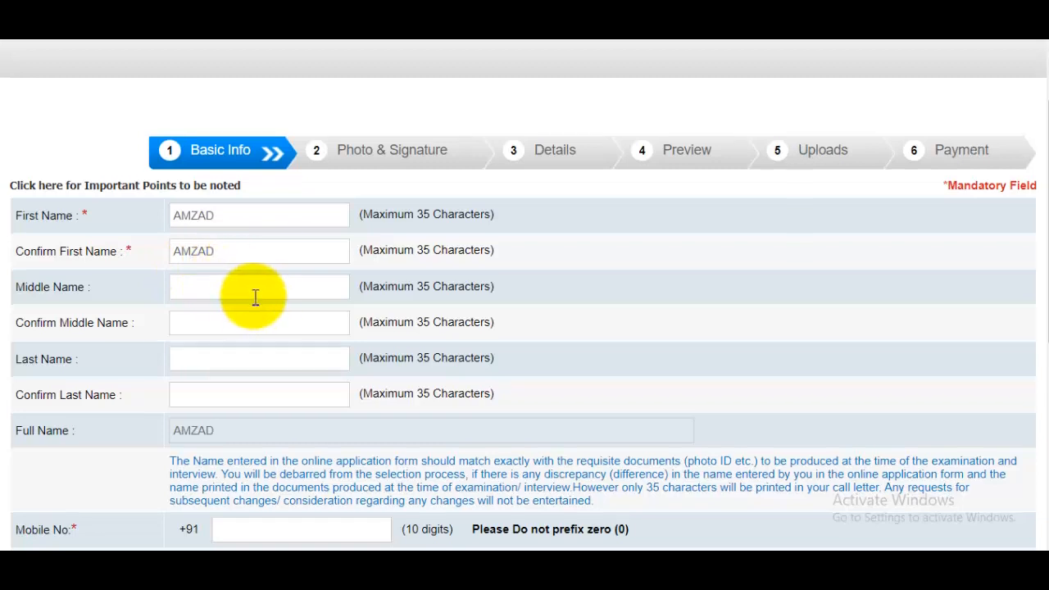
{"action": "scroll", "coordinate": [256, 287], "scroll_direction": "down", "scroll_amount": 2}
{"action": "left_click", "coordinate": [256, 212]}
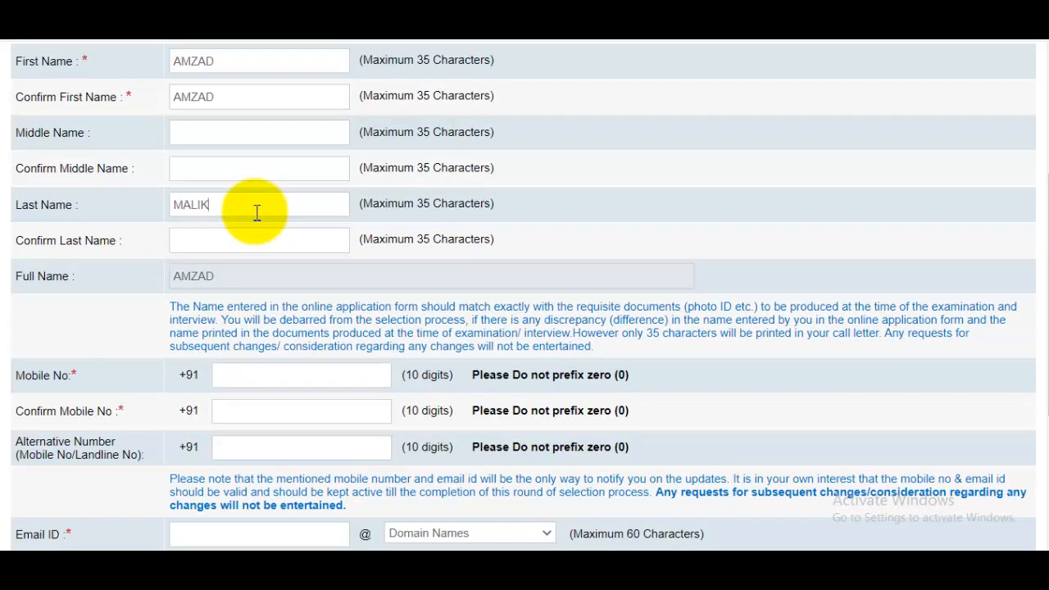
{"action": "left_click", "coordinate": [255, 244]}
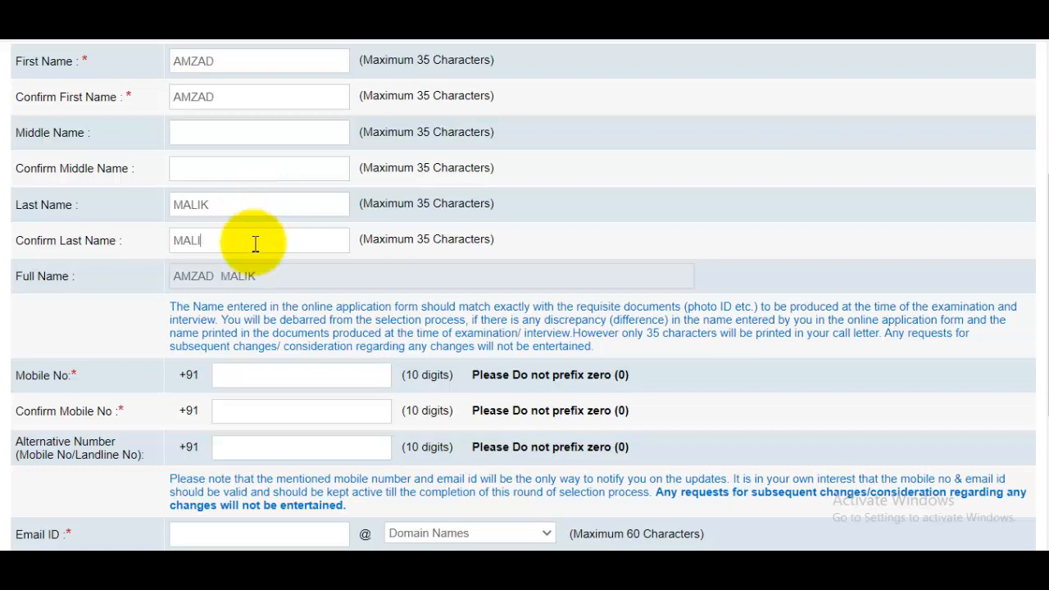
{"action": "scroll", "coordinate": [283, 238], "scroll_direction": "down", "scroll_amount": 1}
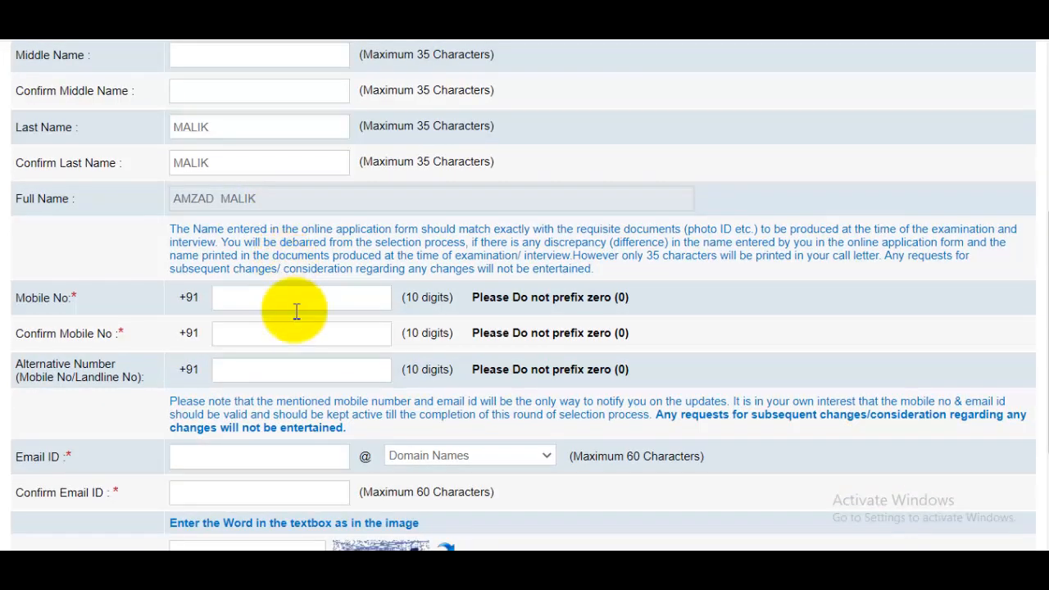
{"action": "left_click", "coordinate": [296, 300]}
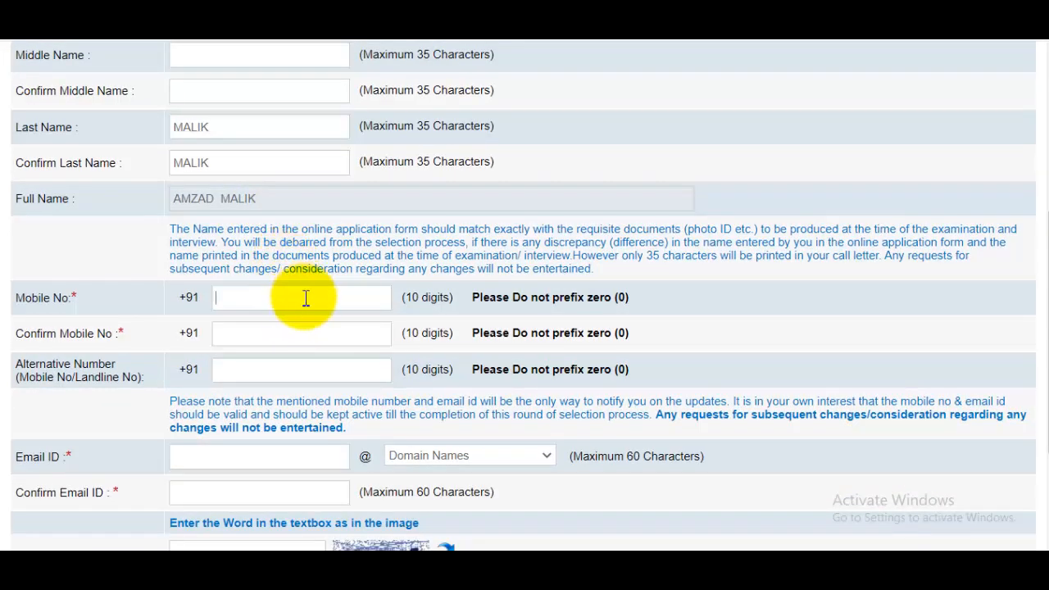
- Confirm the mobile number, enter and confirm the candidate's gmail.com e-mail address, and fill the security code
{"action": "left_click", "coordinate": [269, 328]}
{"action": "scroll", "coordinate": [269, 323], "scroll_direction": "down", "scroll_amount": 1}
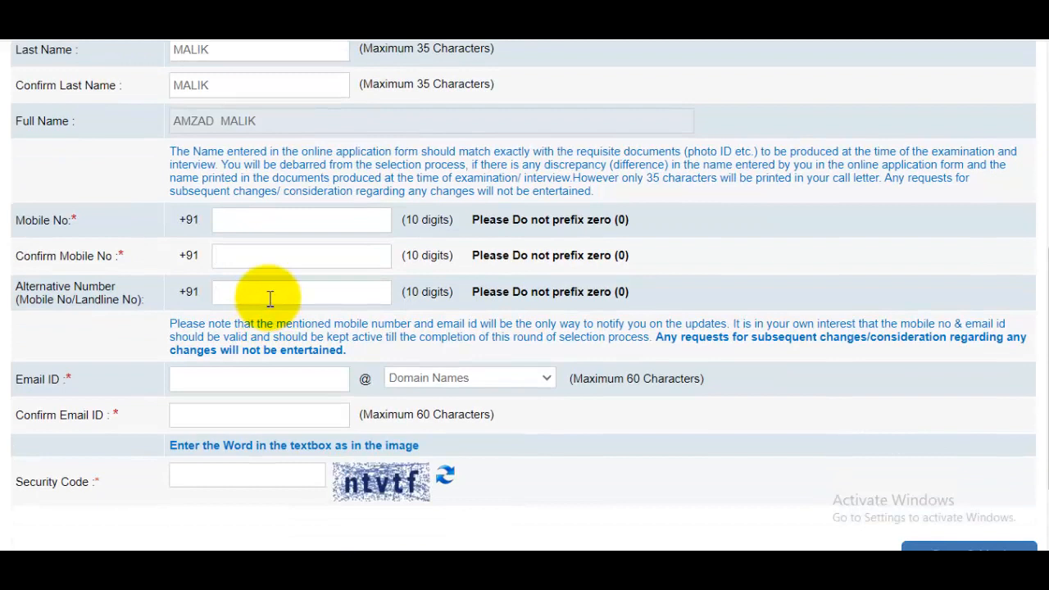
{"action": "left_click", "coordinate": [267, 373]}
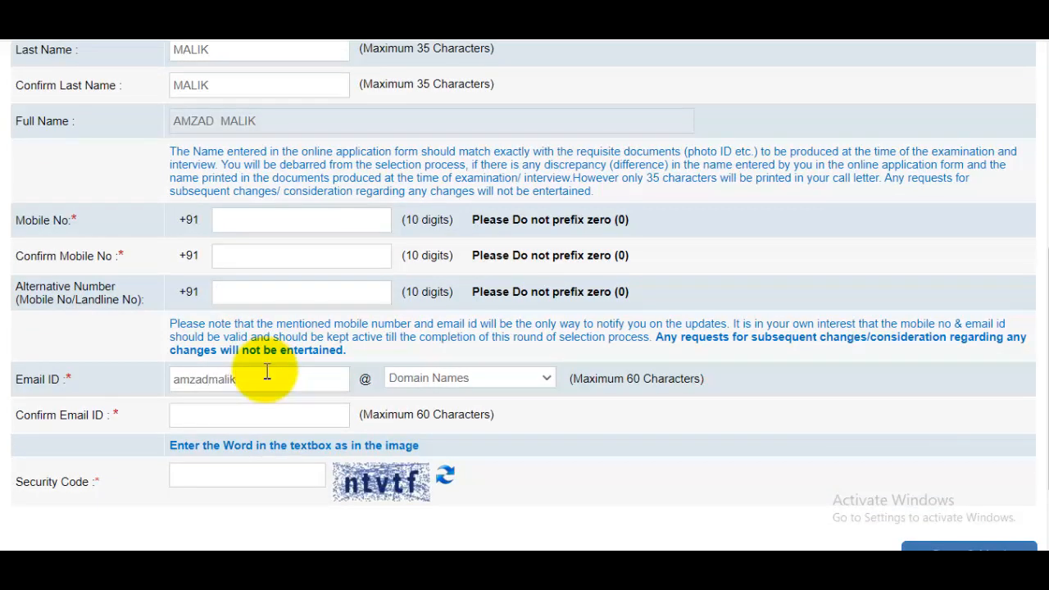
{"action": "type", "text": "5"}
{"action": "left_click", "coordinate": [496, 381]}
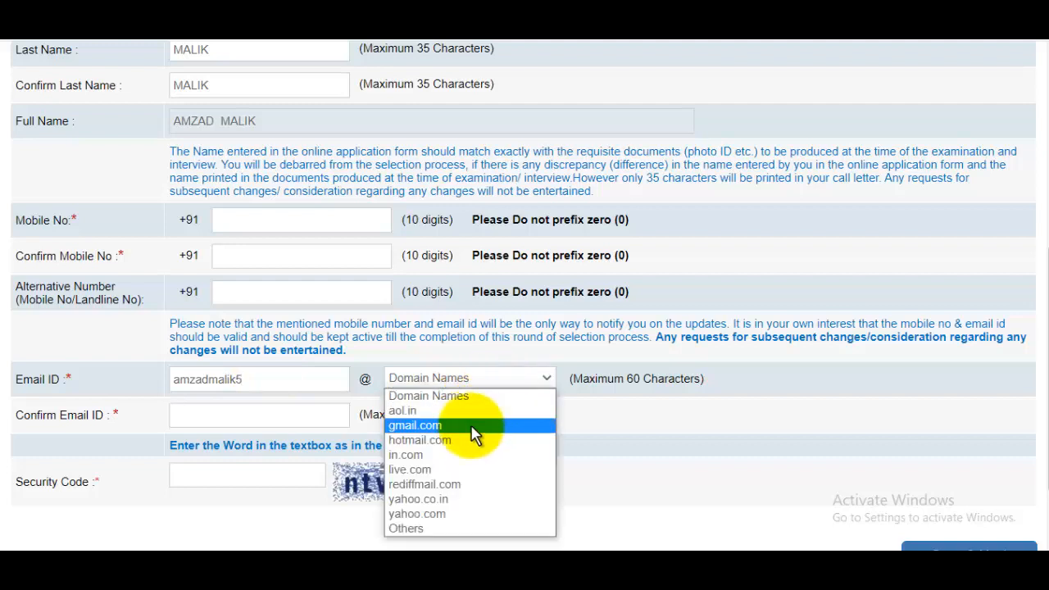
{"action": "left_click", "coordinate": [472, 427]}
{"action": "left_click", "coordinate": [261, 417]}
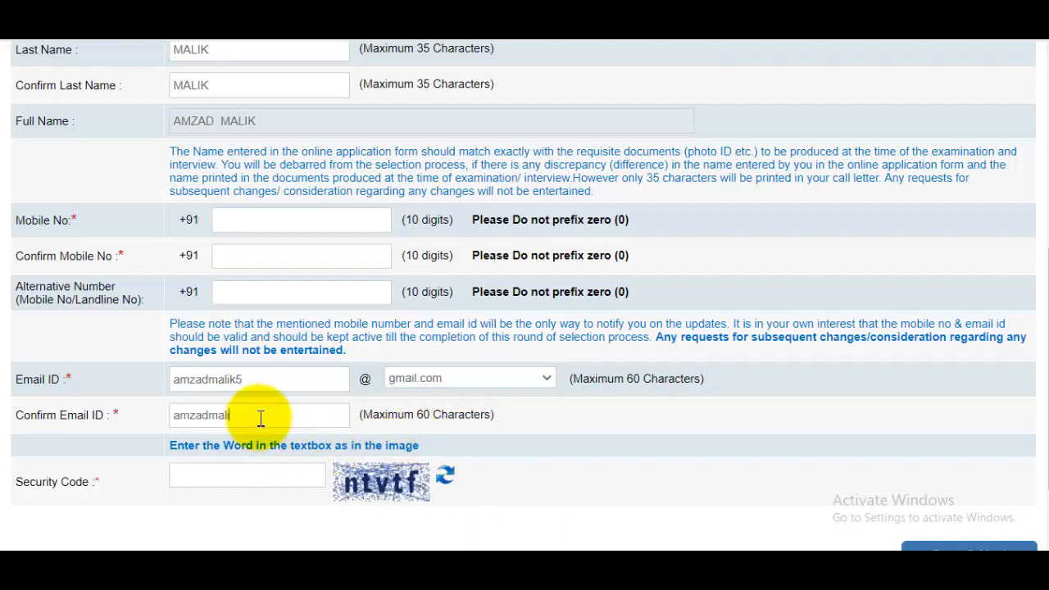
{"action": "left_click", "coordinate": [246, 478]}
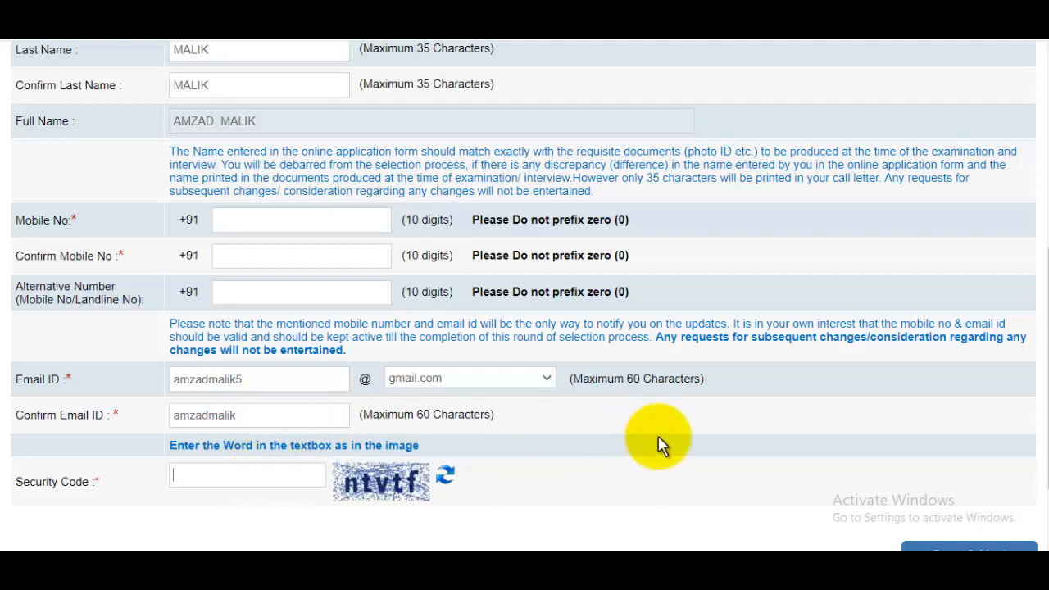
{"action": "left_click_drag", "start_coordinate": [1048, 359], "coordinate": [1038, 408]}
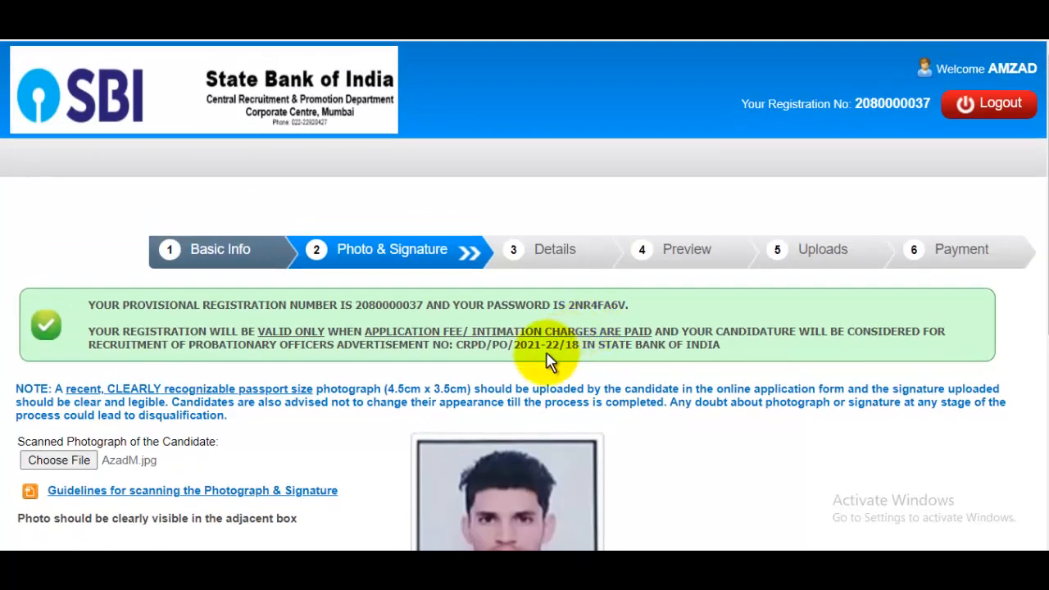
- Upload signaturerandom.jpg as the scanned signature and proceed to the Details step
{"action": "scroll", "coordinate": [551, 357], "scroll_direction": "down", "scroll_amount": 3}
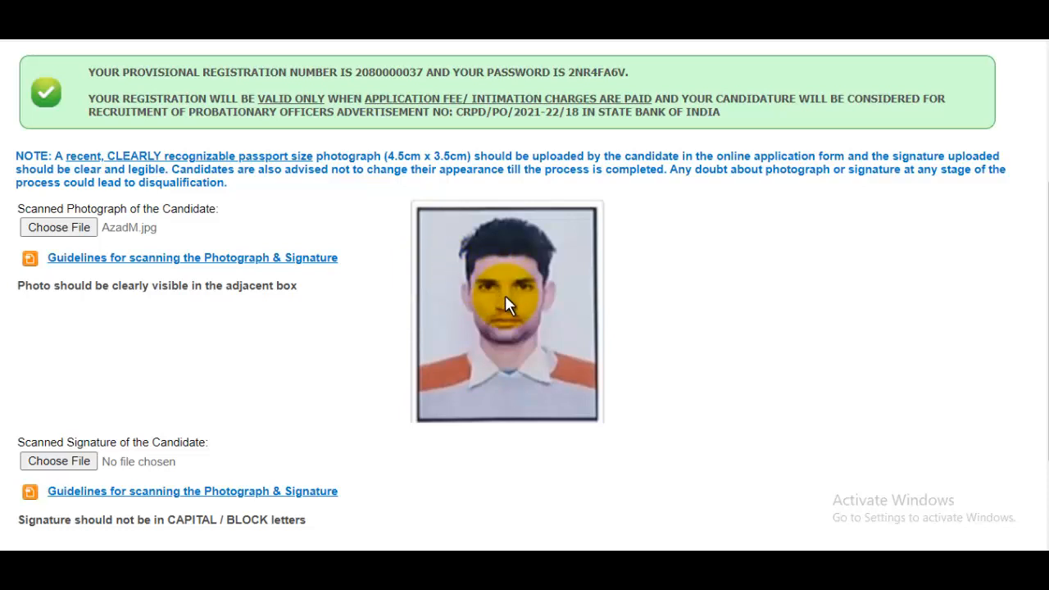
{"action": "scroll", "coordinate": [393, 336], "scroll_direction": "down", "scroll_amount": 2}
{"action": "left_click", "coordinate": [94, 321]}
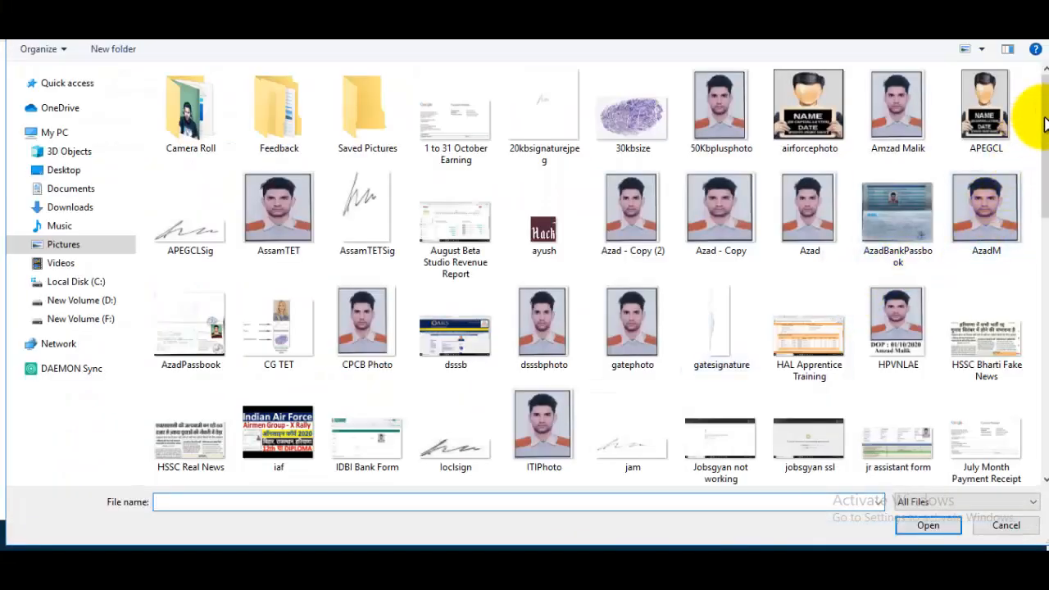
{"action": "left_click_drag", "start_coordinate": [1045, 123], "coordinate": [1039, 381]}
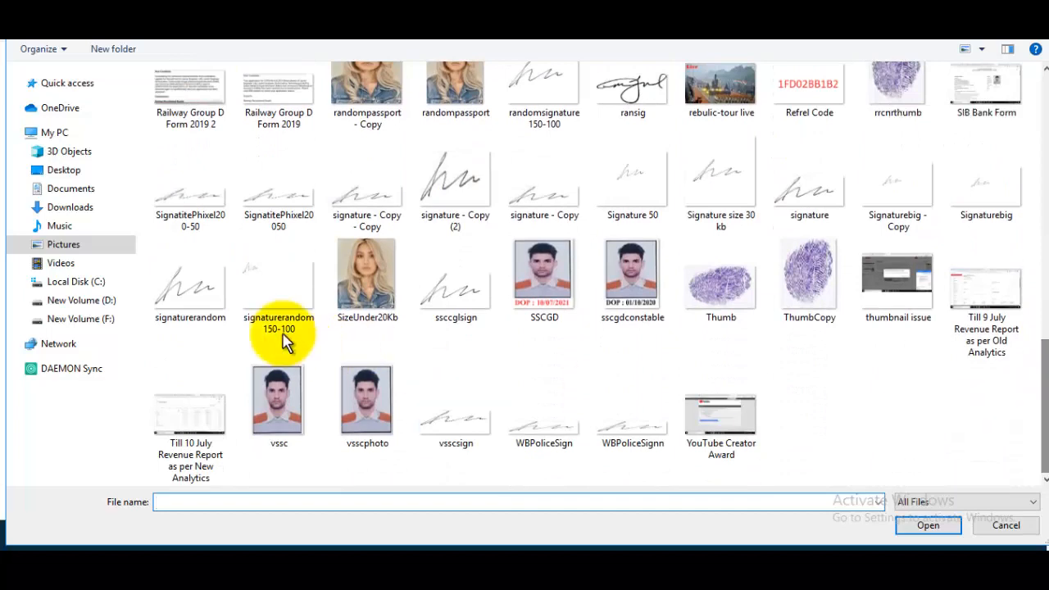
{"action": "left_click", "coordinate": [190, 287]}
{"action": "left_click", "coordinate": [927, 525]}
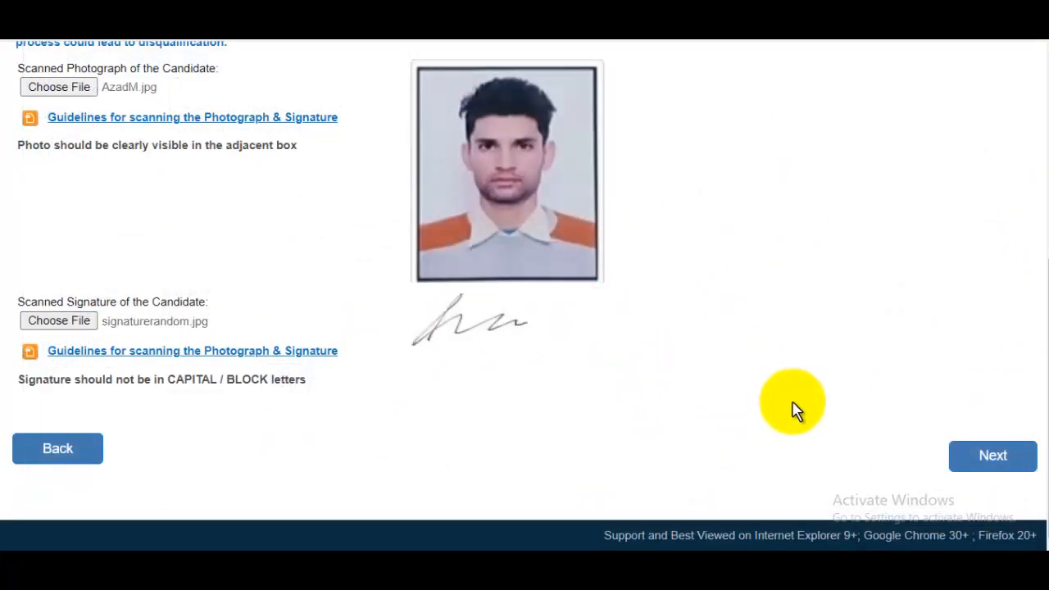
{"action": "left_click", "coordinate": [971, 457]}
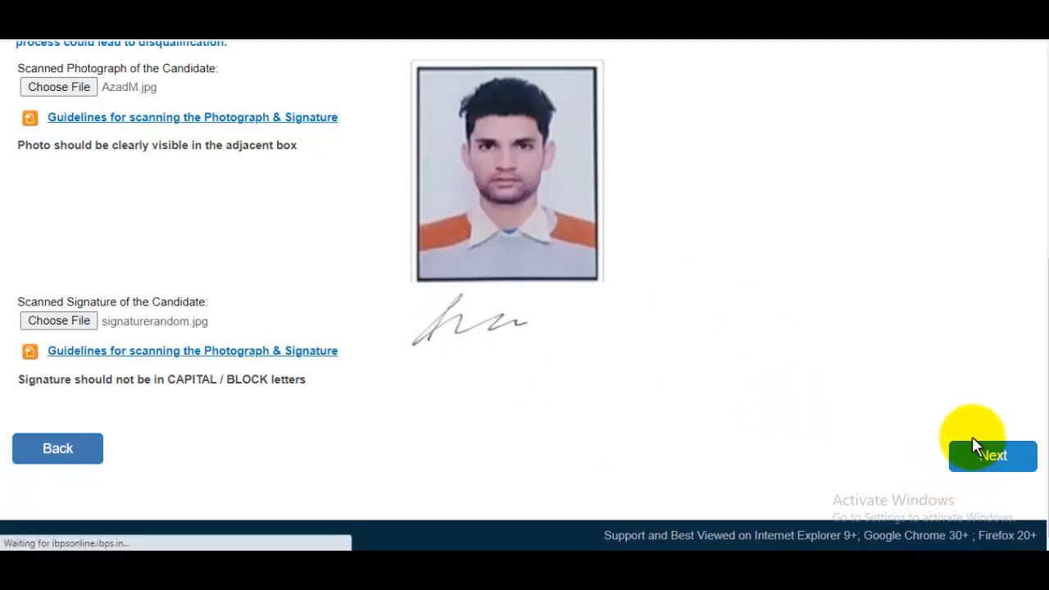
- Choose OBC category, acknowledge the alert, enter sub-caste Malik, and answer No to benchmark disability
{"action": "scroll", "coordinate": [1034, 192], "scroll_direction": "down", "scroll_amount": 2}
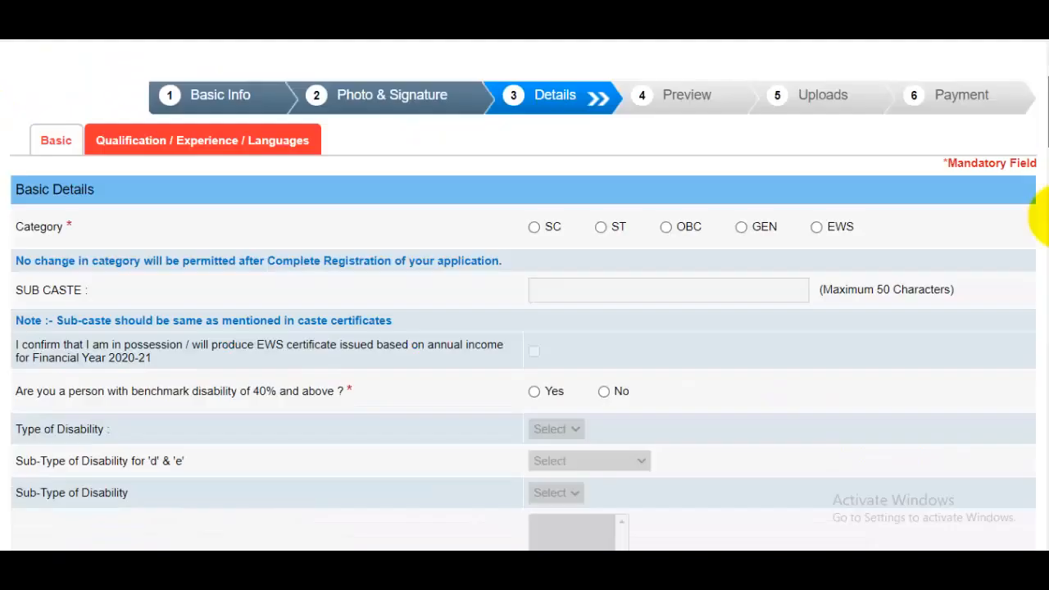
{"action": "left_click_drag", "start_coordinate": [1043, 215], "coordinate": [1039, 164]}
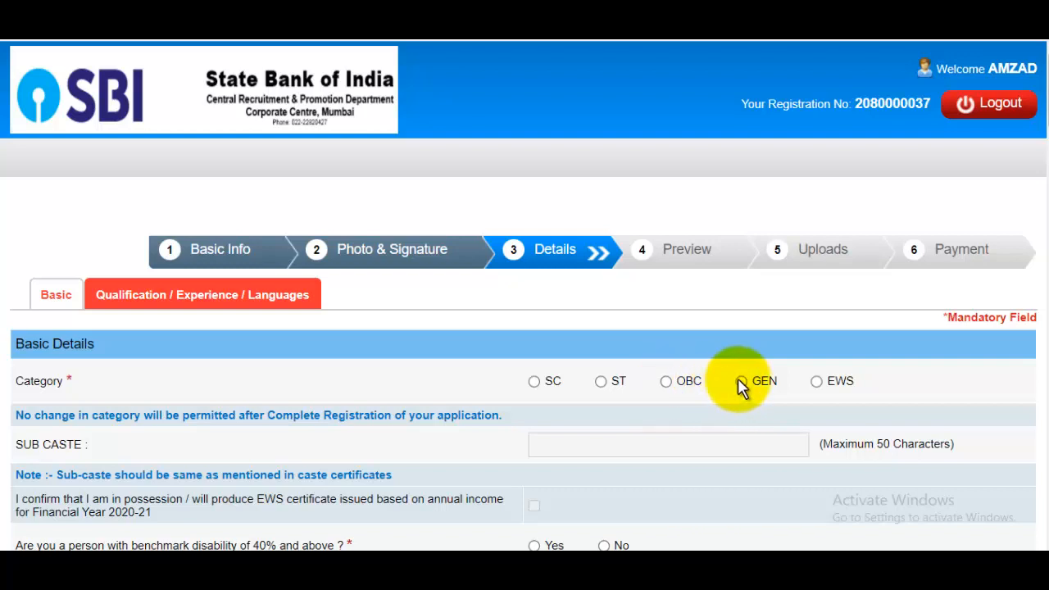
{"action": "left_click", "coordinate": [665, 382]}
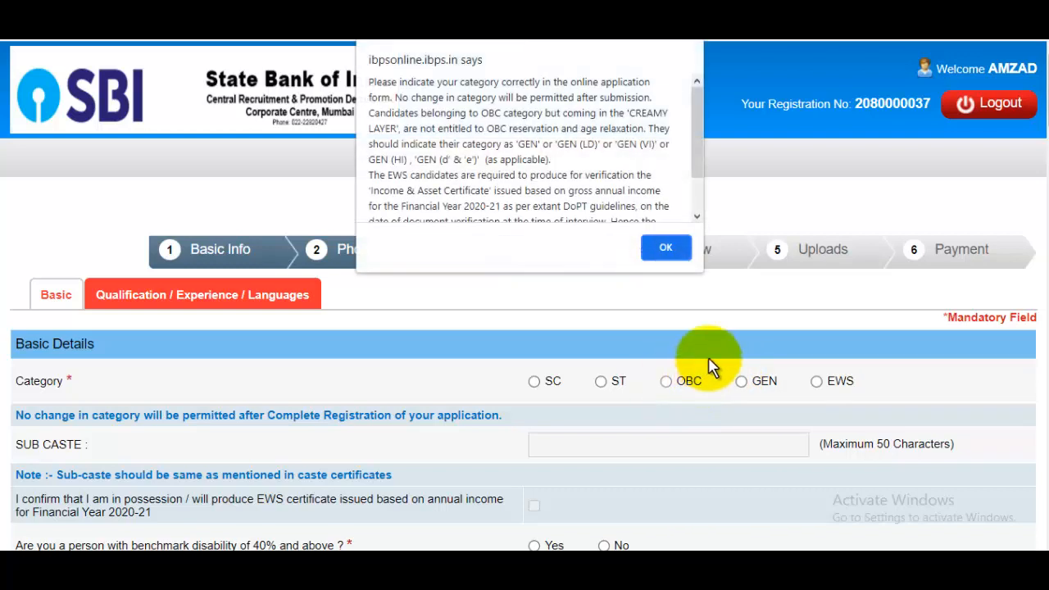
{"action": "left_click", "coordinate": [665, 246]}
{"action": "scroll", "coordinate": [655, 316], "scroll_direction": "down", "scroll_amount": 1}
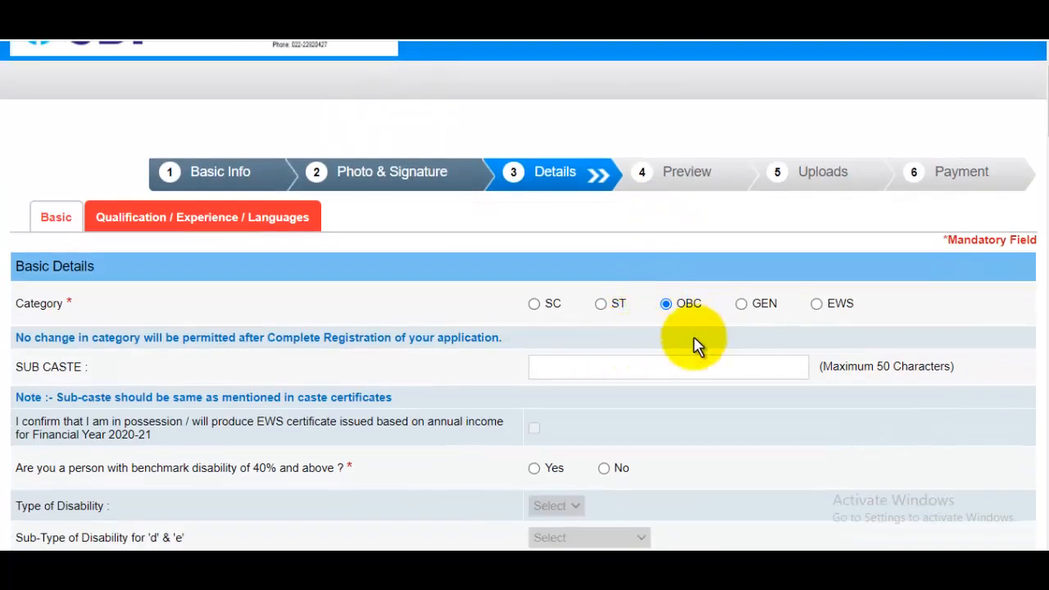
{"action": "left_click", "coordinate": [616, 367]}
{"action": "scroll", "coordinate": [615, 364], "scroll_direction": "down", "scroll_amount": 2}
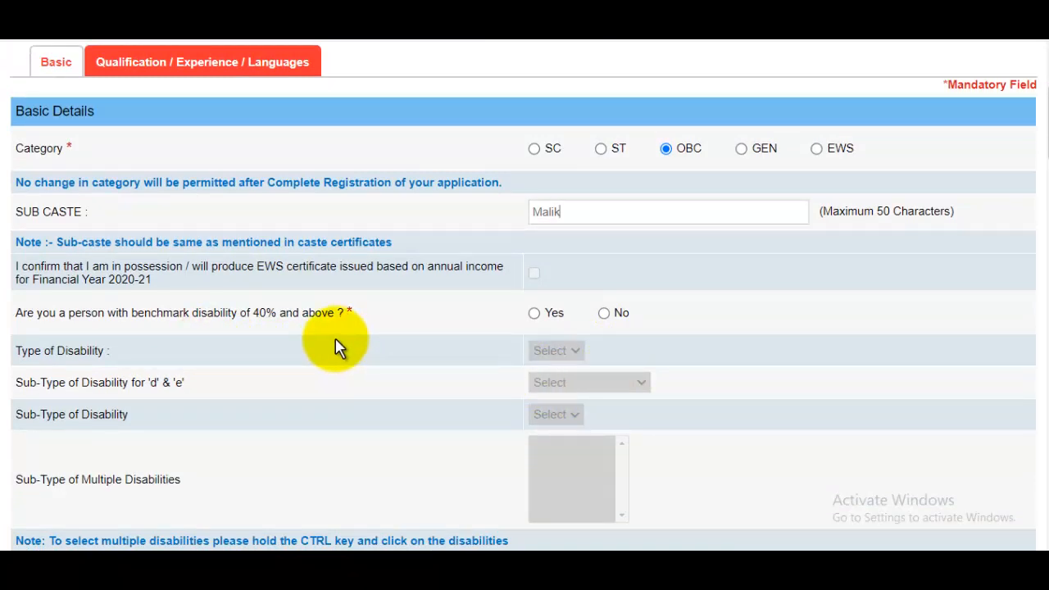
{"action": "left_click", "coordinate": [604, 314]}
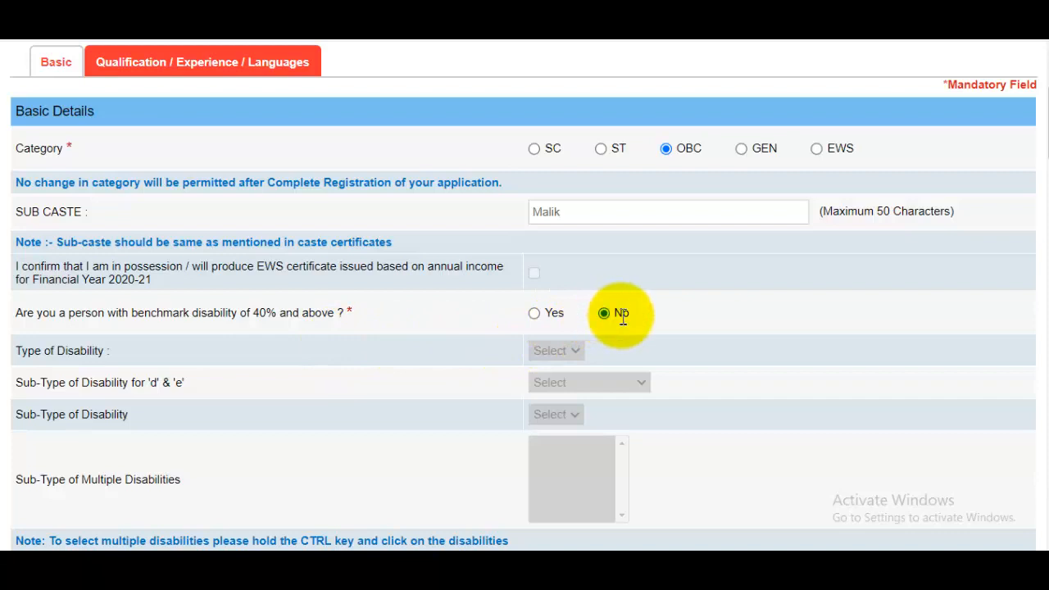
- Set religion to Muslim, mark religious minority Yes, and answer No to ex-serviceman
{"action": "scroll", "coordinate": [623, 327], "scroll_direction": "down", "scroll_amount": 3}
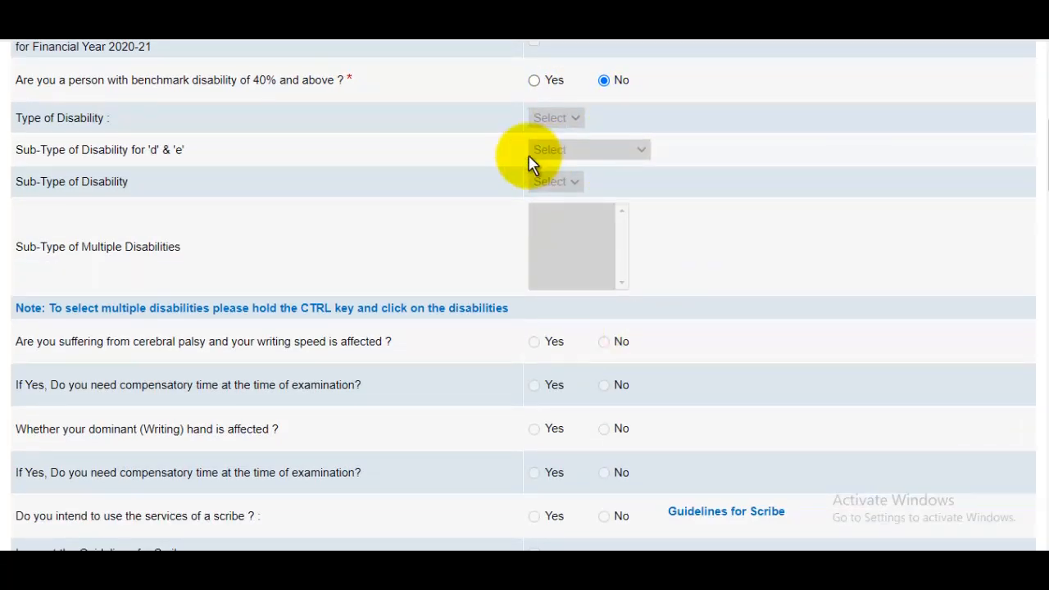
{"action": "scroll", "coordinate": [602, 279], "scroll_direction": "up", "scroll_amount": 1}
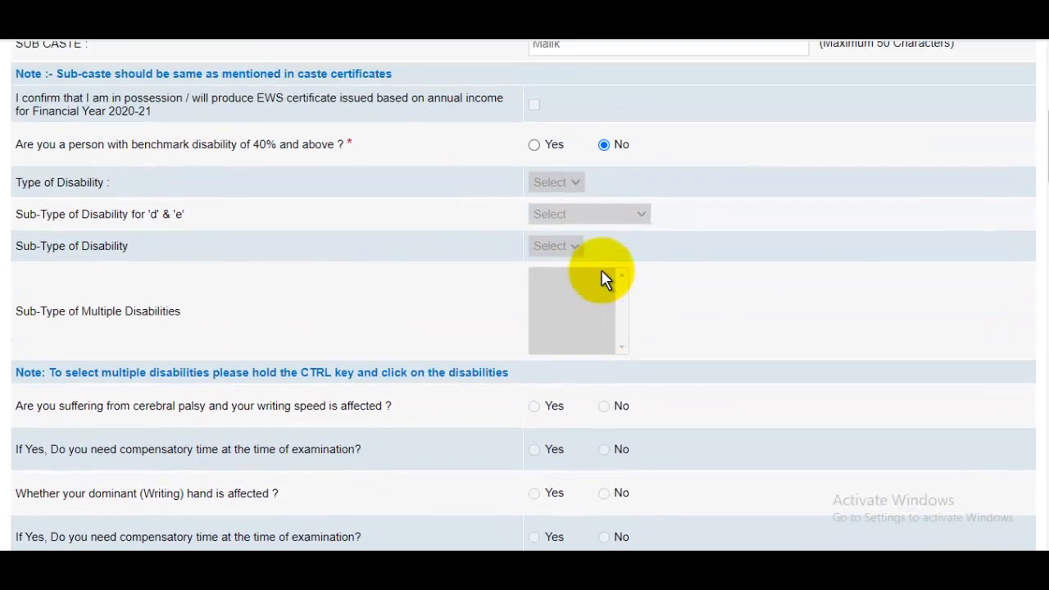
{"action": "scroll", "coordinate": [547, 299], "scroll_direction": "down", "scroll_amount": 1}
{"action": "scroll", "coordinate": [520, 342], "scroll_direction": "up", "scroll_amount": 2}
{"action": "scroll", "coordinate": [529, 344], "scroll_direction": "down", "scroll_amount": 4}
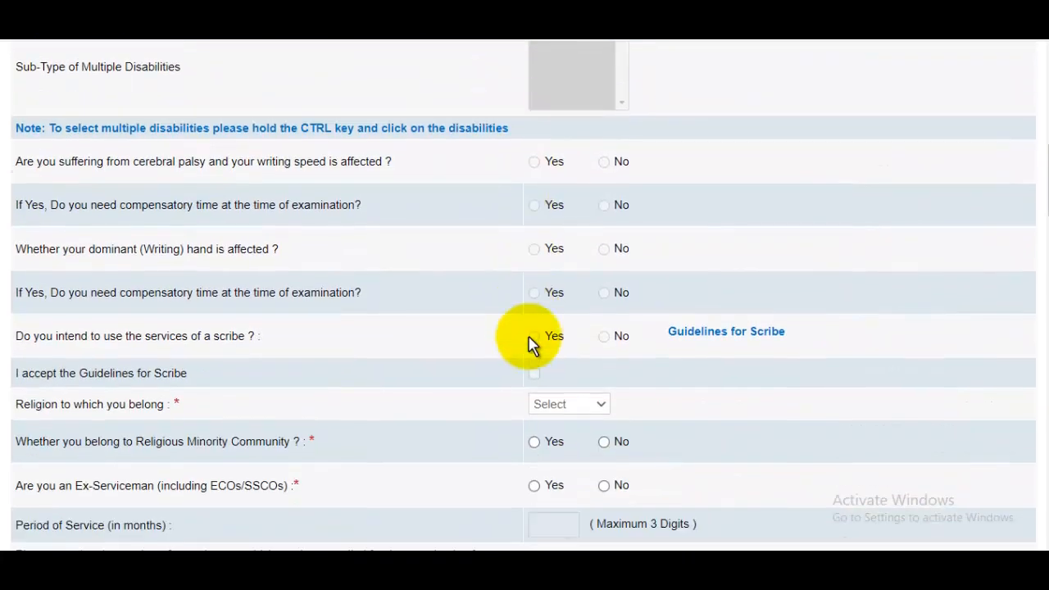
{"action": "scroll", "coordinate": [459, 319], "scroll_direction": "up", "scroll_amount": 1}
{"action": "scroll", "coordinate": [398, 298], "scroll_direction": "down", "scroll_amount": 1}
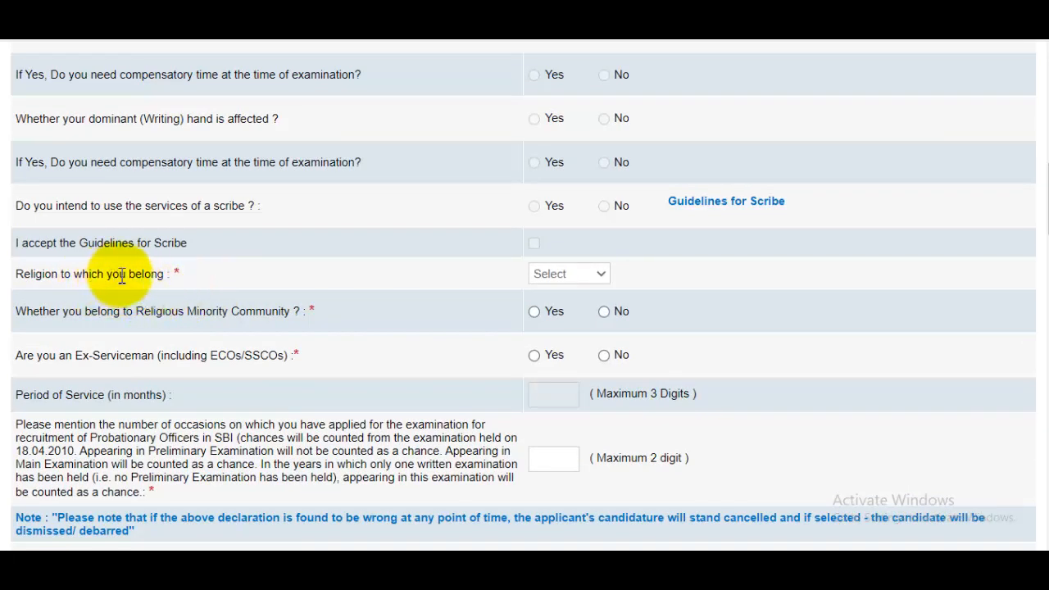
{"action": "left_click", "coordinate": [588, 278]}
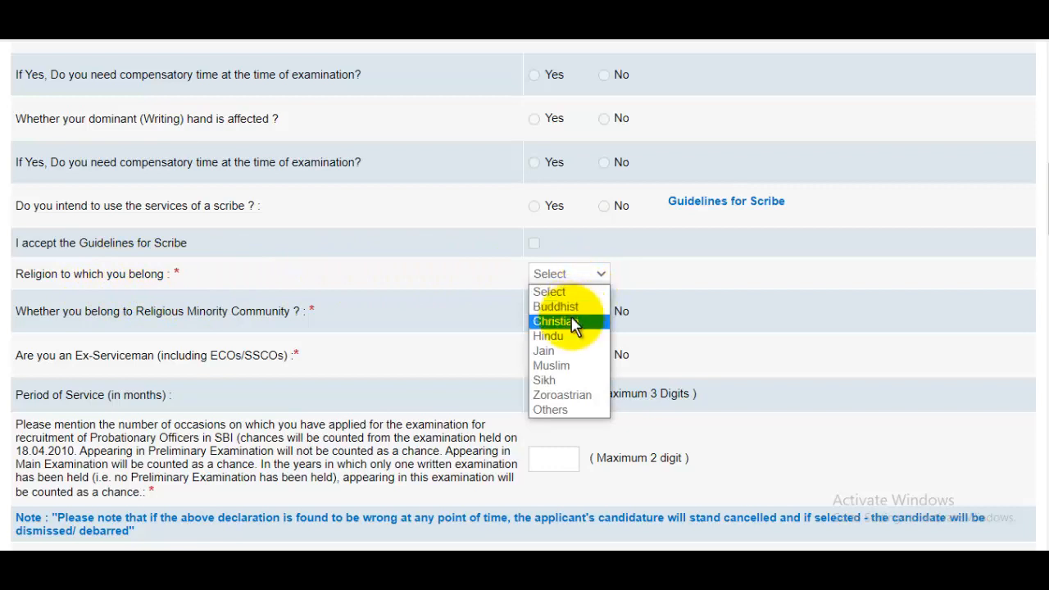
{"action": "left_click", "coordinate": [574, 366]}
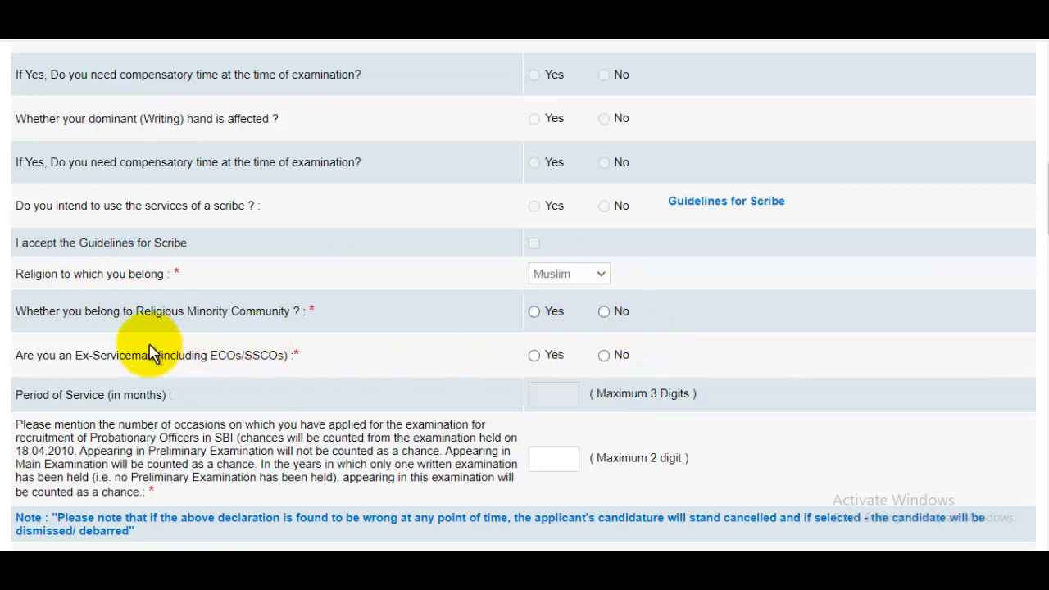
{"action": "left_click", "coordinate": [545, 314]}
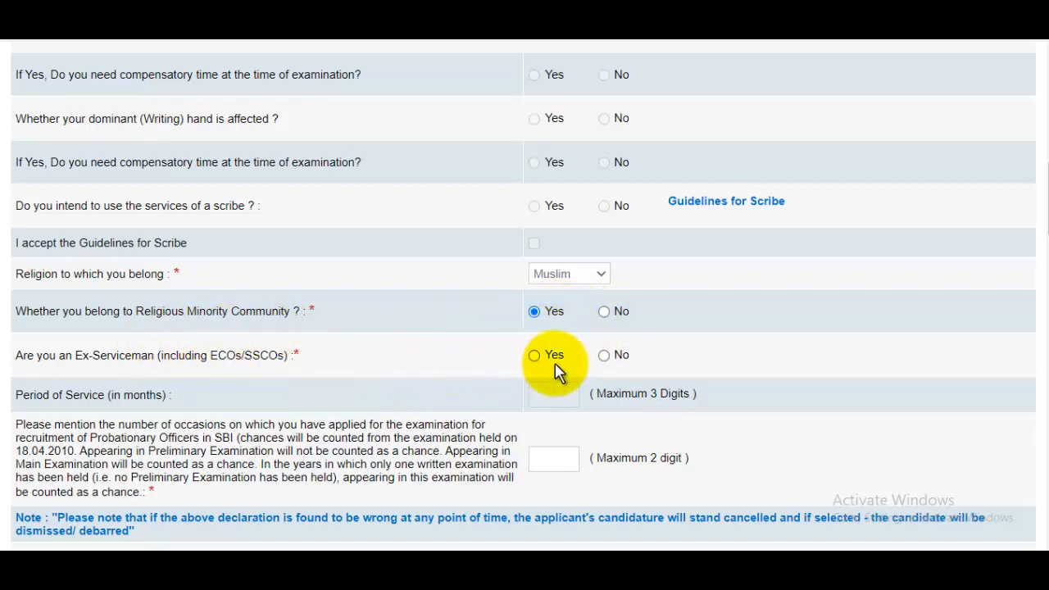
{"action": "left_click", "coordinate": [605, 357]}
{"action": "scroll", "coordinate": [610, 354], "scroll_direction": "down", "scroll_amount": 4}
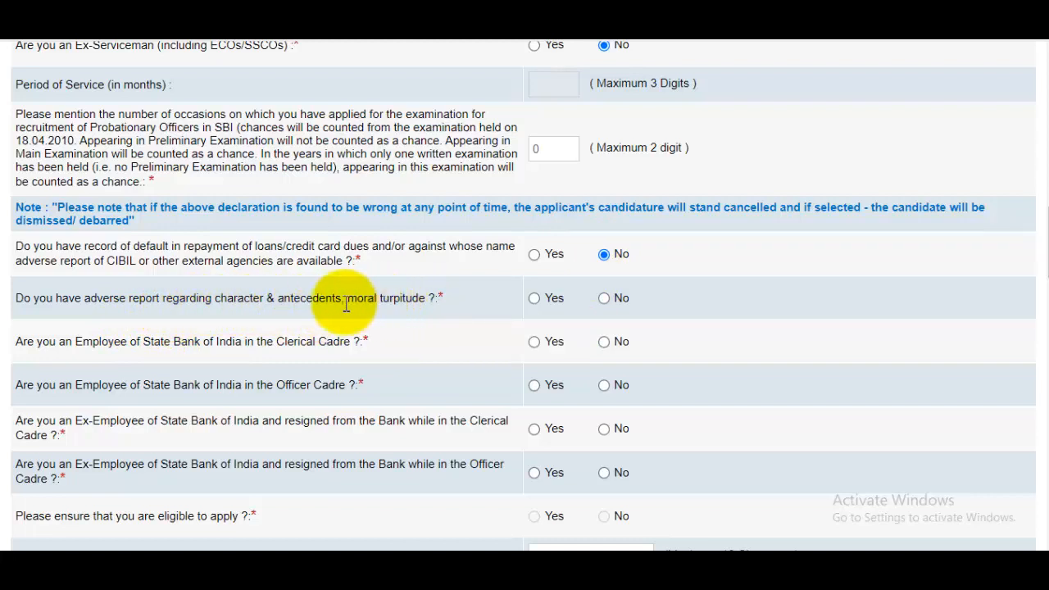
- Answer No to adverse character report and to all four SBI clerical/officer employee and ex-employee questions
{"action": "left_click", "coordinate": [607, 299]}
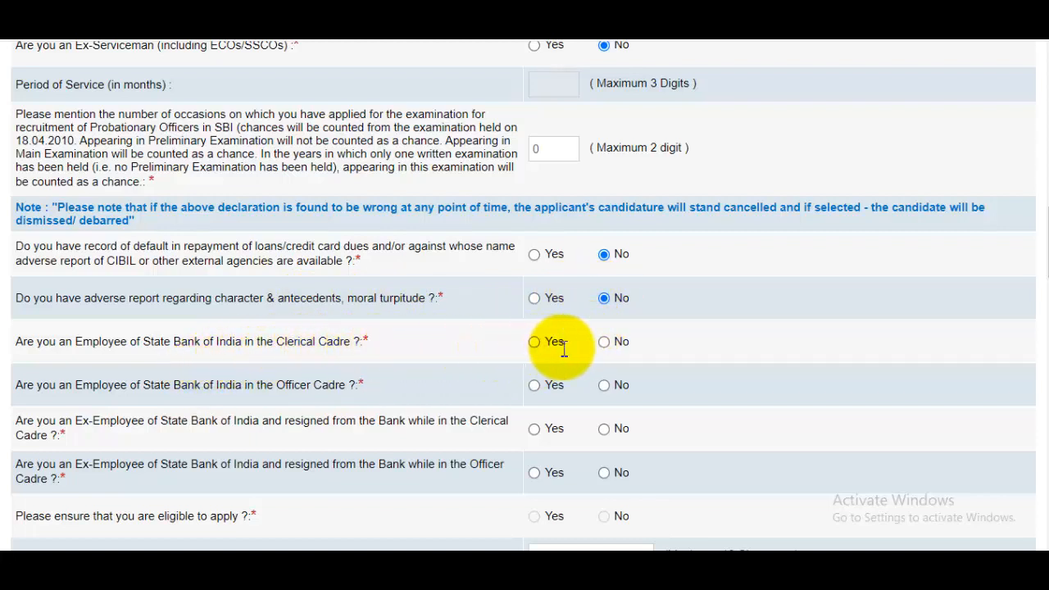
{"action": "left_click", "coordinate": [606, 343]}
{"action": "scroll", "coordinate": [624, 346], "scroll_direction": "down", "scroll_amount": 1}
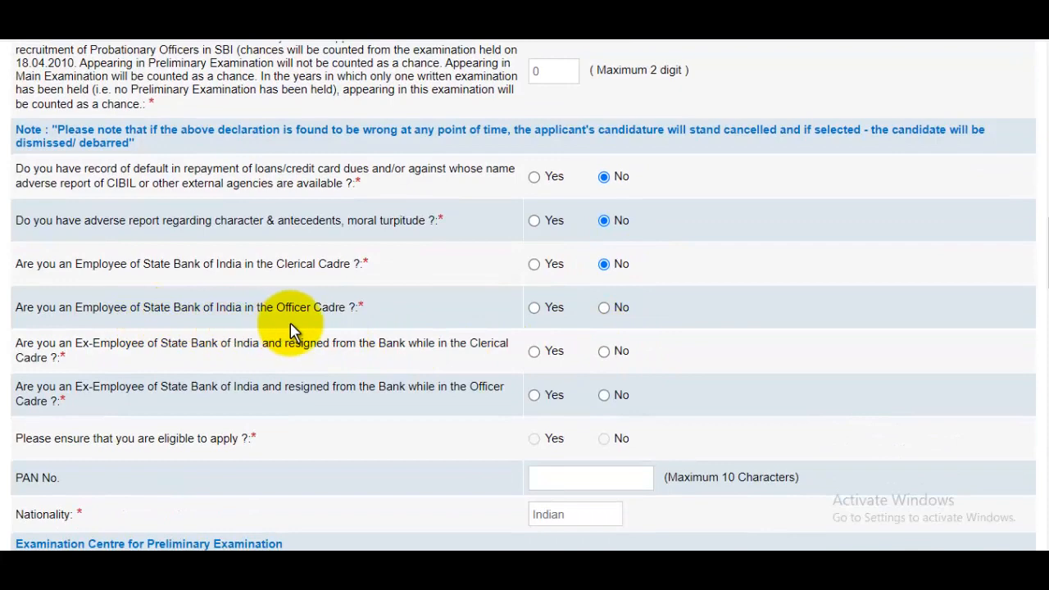
{"action": "left_click", "coordinate": [606, 312]}
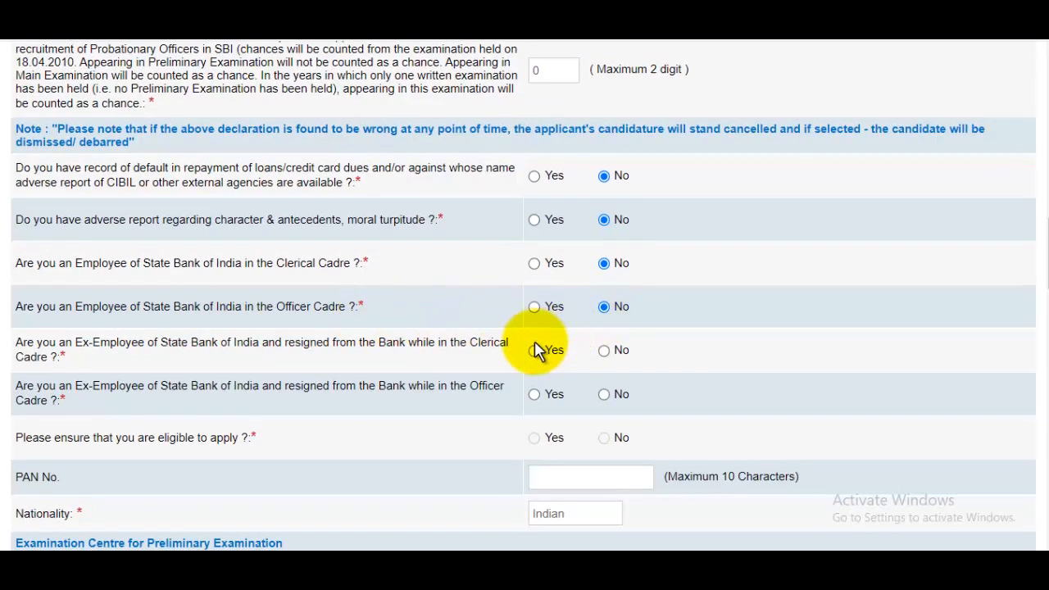
{"action": "scroll", "coordinate": [534, 351], "scroll_direction": "down", "scroll_amount": 1}
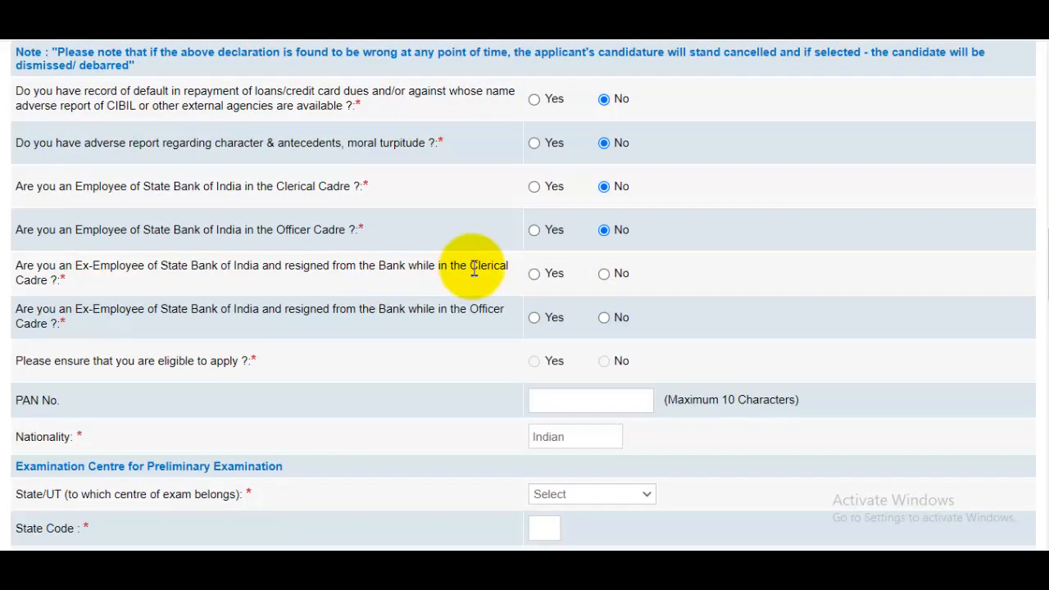
{"action": "left_click", "coordinate": [603, 275]}
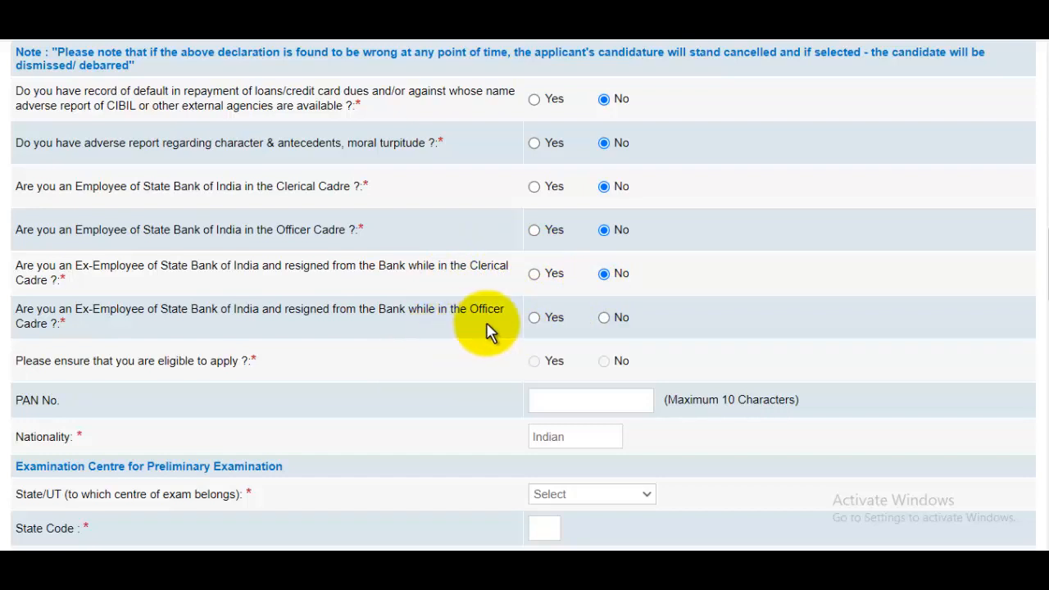
{"action": "left_click", "coordinate": [604, 318]}
{"action": "scroll", "coordinate": [604, 328], "scroll_direction": "down", "scroll_amount": 1}
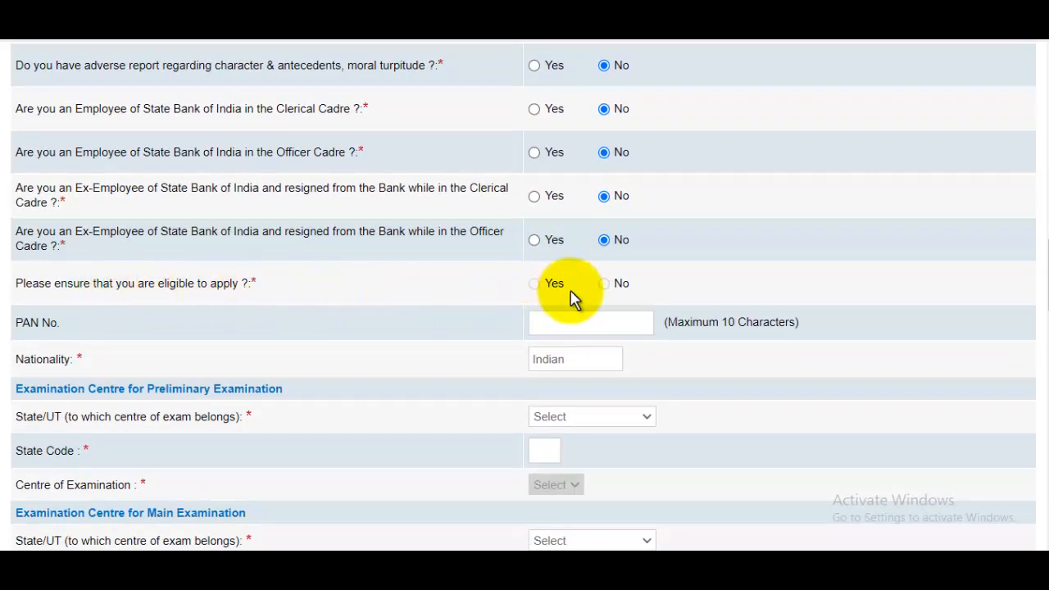
{"action": "scroll", "coordinate": [587, 298], "scroll_direction": "down", "scroll_amount": 2}
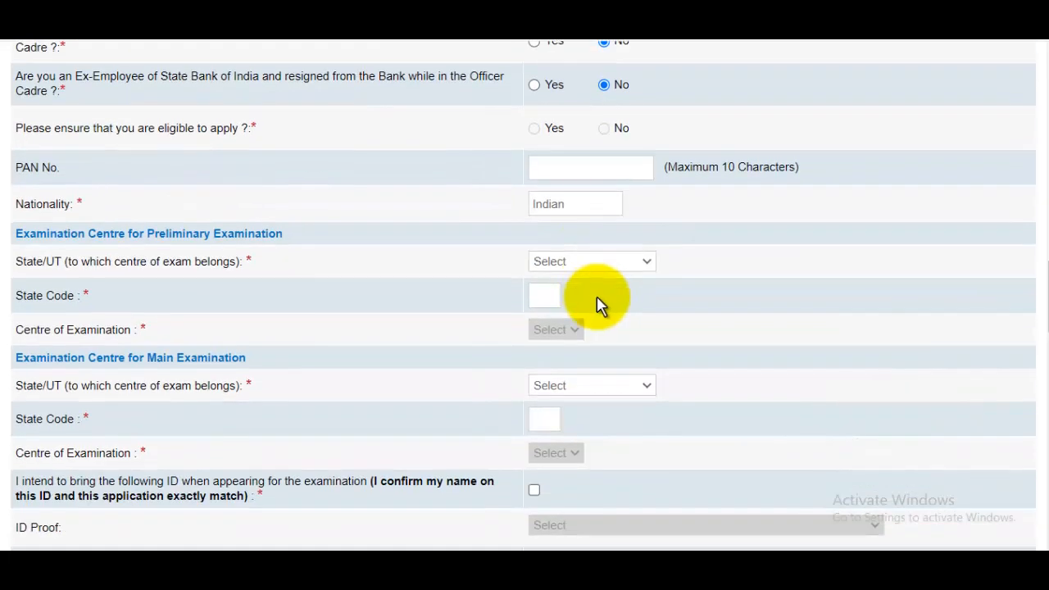
{"action": "left_click", "coordinate": [607, 170]}
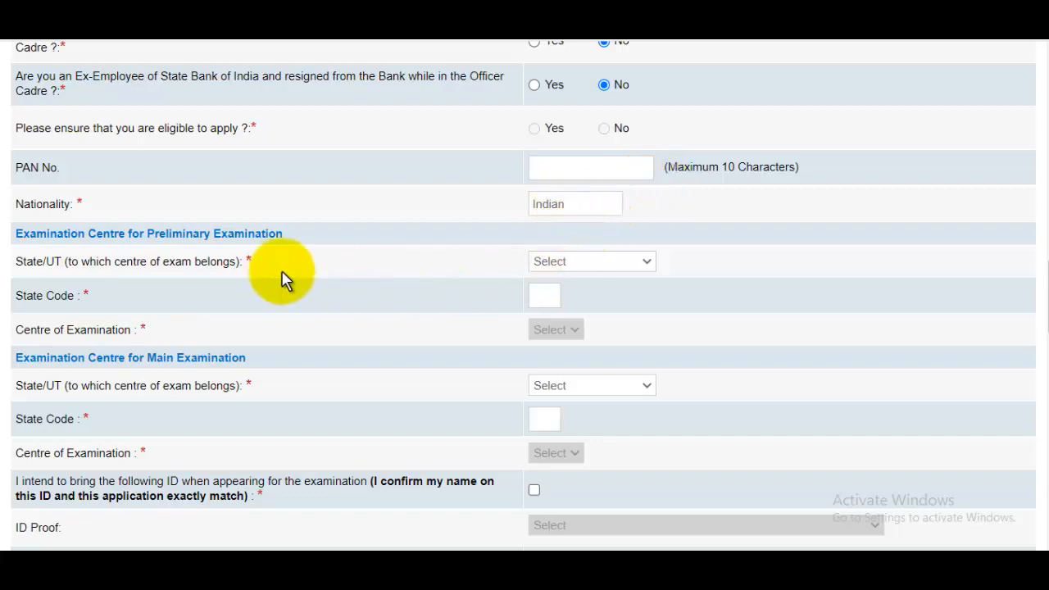
- Set the preliminary exam centre to Meerut, Uttar Pradesh
{"action": "left_click", "coordinate": [574, 264]}
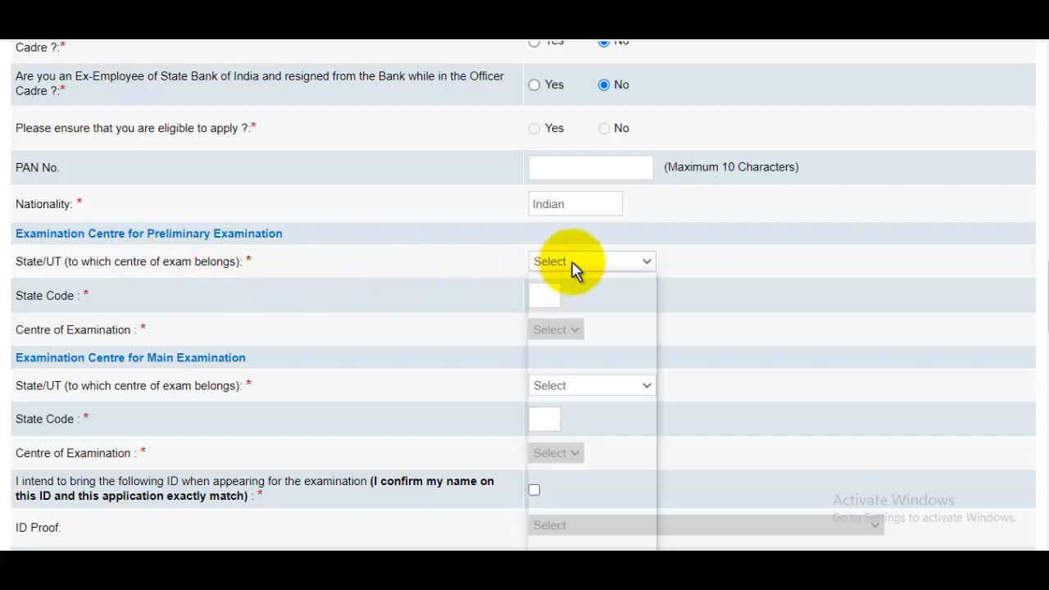
{"action": "left_click_drag", "start_coordinate": [649, 349], "coordinate": [648, 499]}
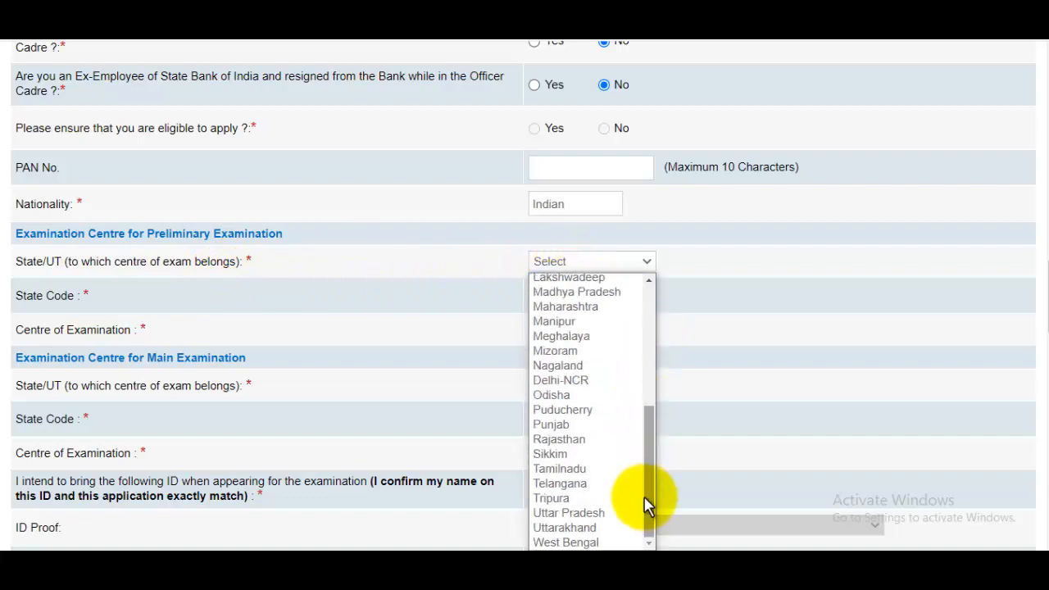
{"action": "left_click", "coordinate": [599, 513]}
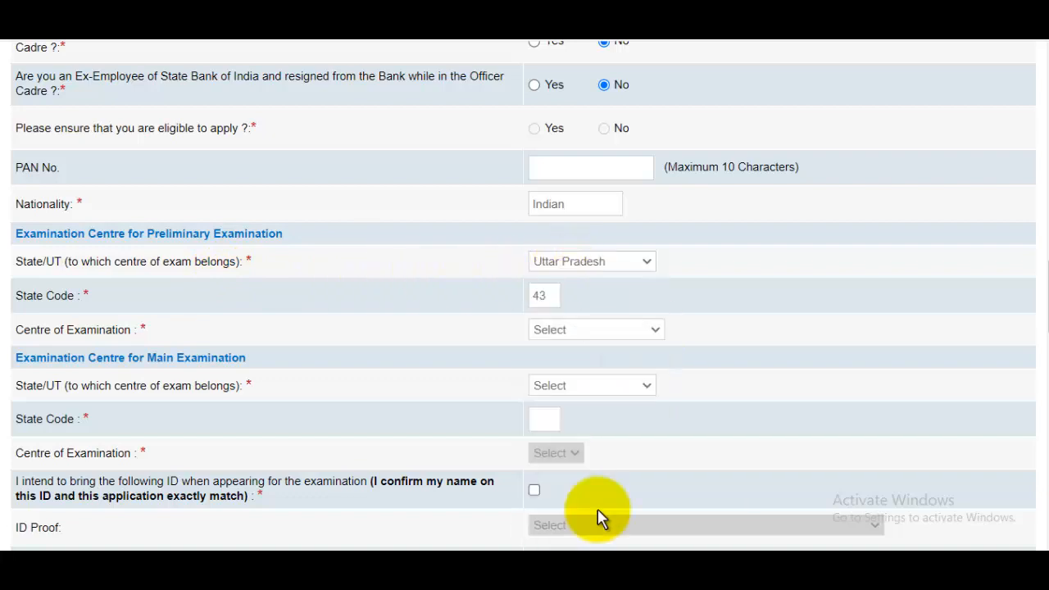
{"action": "left_click", "coordinate": [596, 331]}
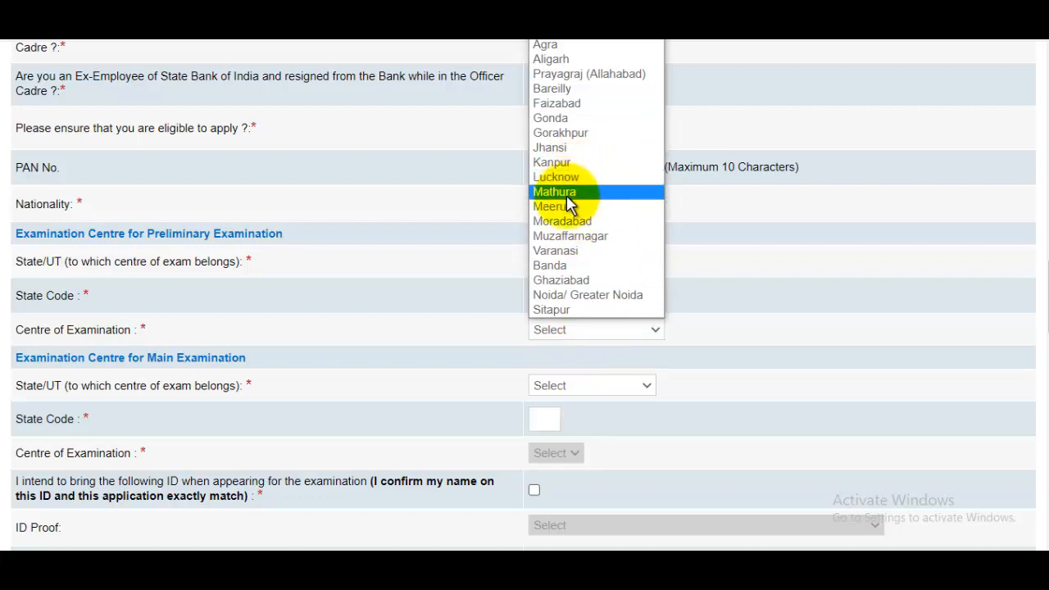
{"action": "left_click", "coordinate": [563, 208]}
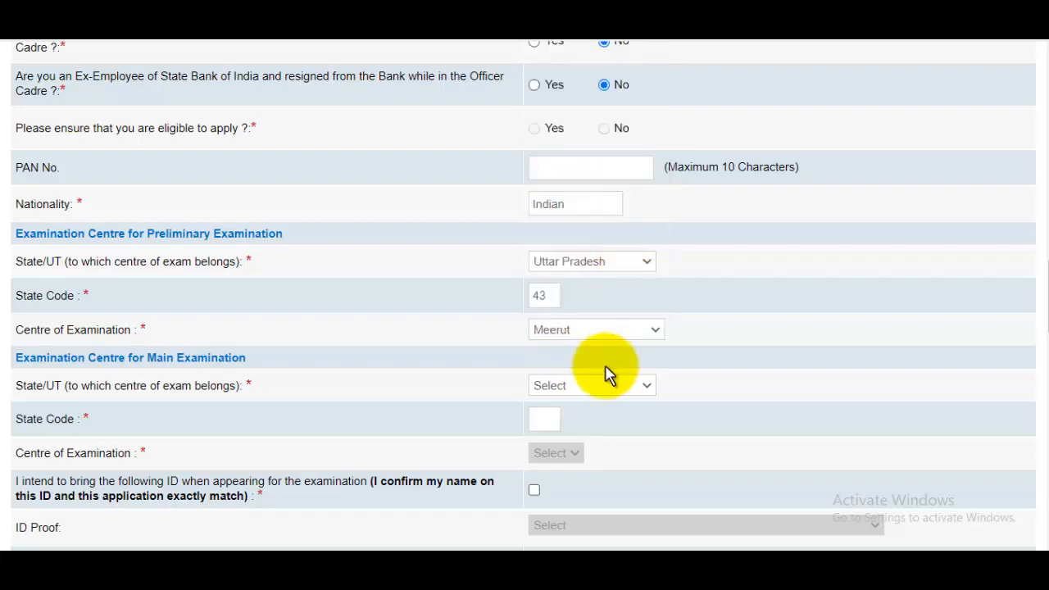
- Set the main exam centre to Meerut, Uttar Pradesh
{"action": "scroll", "coordinate": [607, 377], "scroll_direction": "down", "scroll_amount": 1}
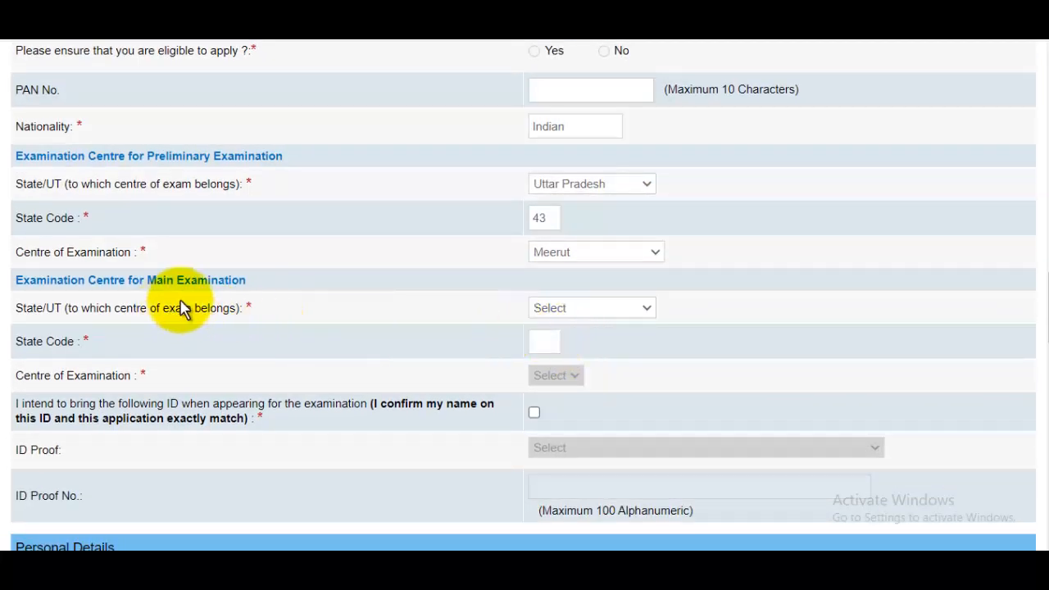
{"action": "left_click", "coordinate": [574, 311]}
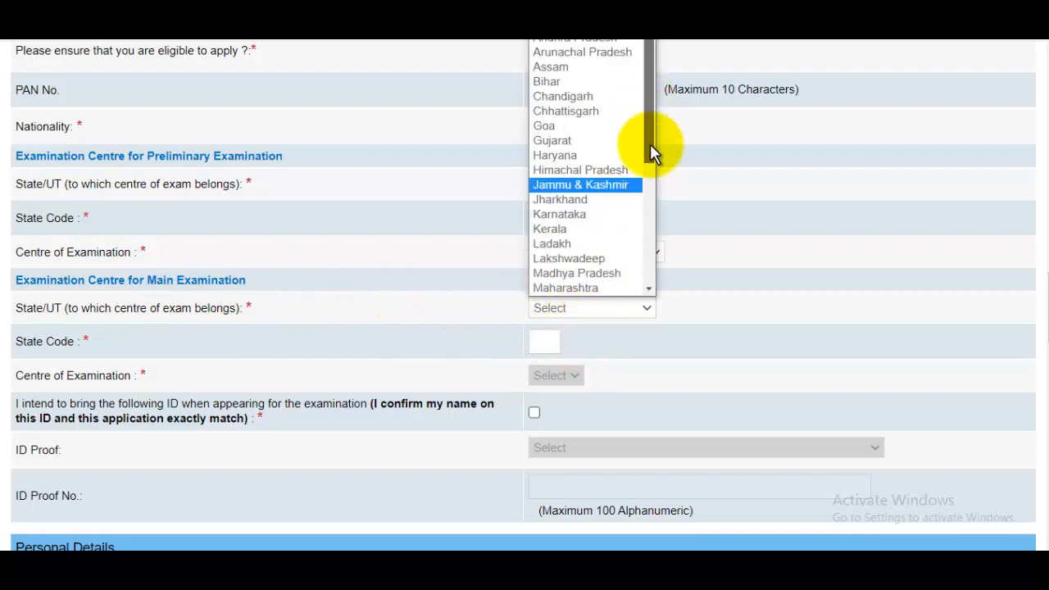
{"action": "scroll", "coordinate": [623, 262], "scroll_direction": "down", "scroll_amount": 5}
{"action": "left_click", "coordinate": [594, 258]}
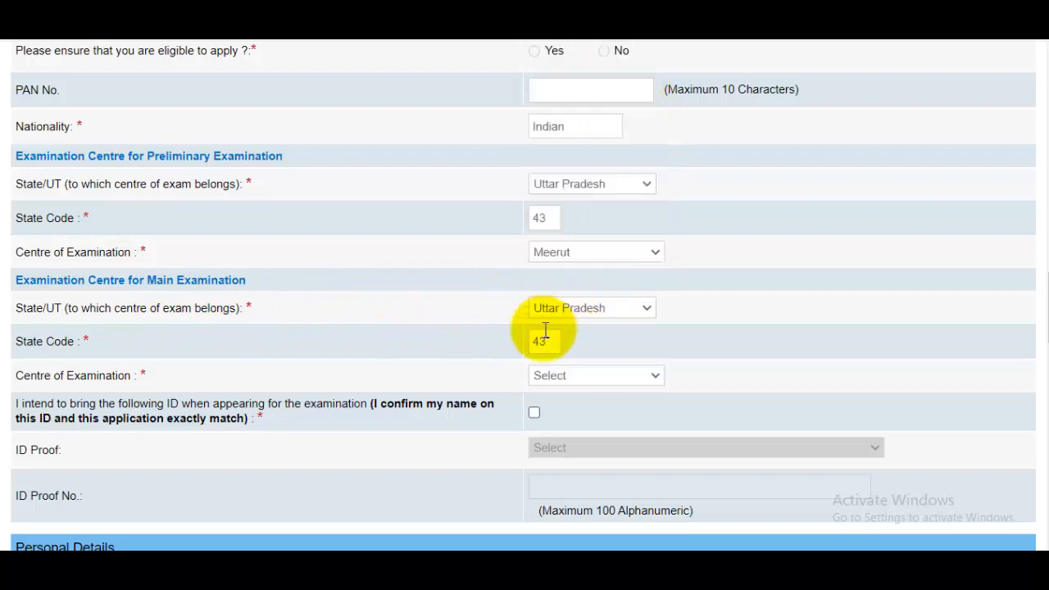
{"action": "left_click", "coordinate": [550, 375]}
{"action": "left_click", "coordinate": [563, 468]}
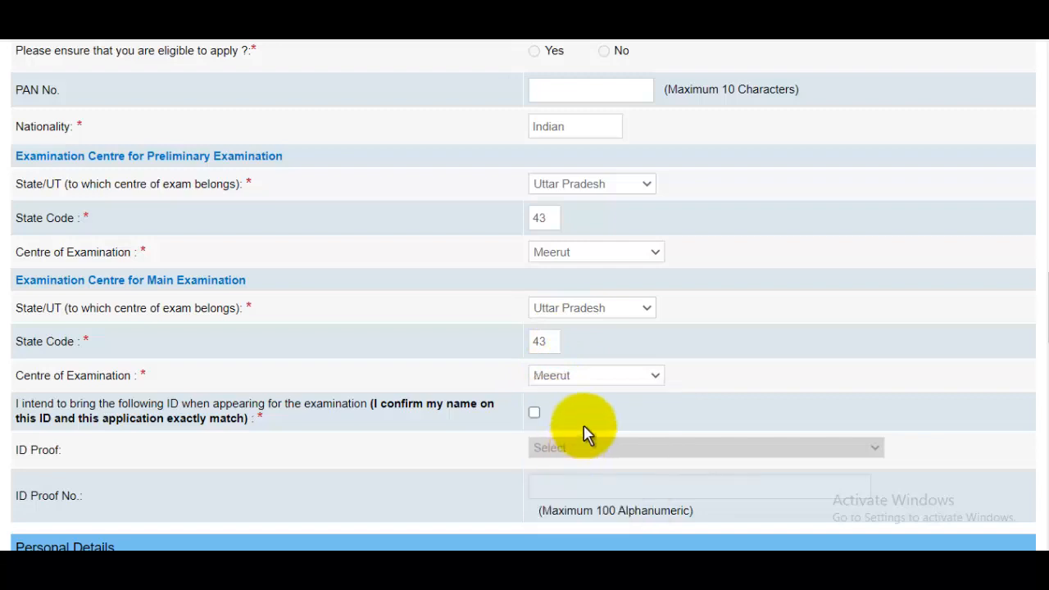
{"action": "scroll", "coordinate": [607, 385], "scroll_direction": "down", "scroll_amount": 2}
{"action": "scroll", "coordinate": [101, 222], "scroll_direction": "down", "scroll_amount": 2}
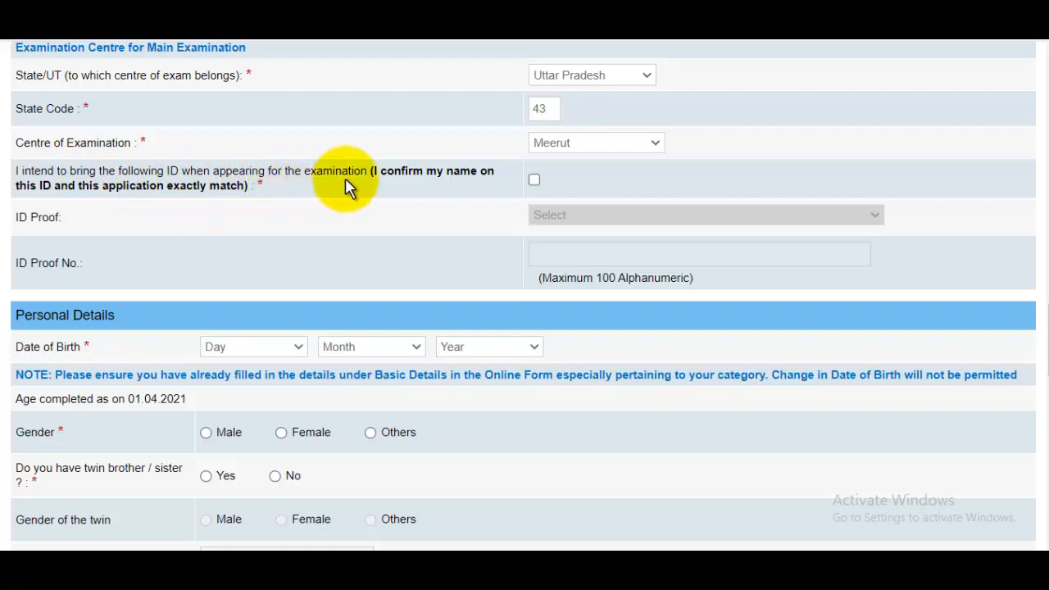
- Tick the photo ID declaration and choose PAN Card as the ID proof
{"action": "left_click", "coordinate": [535, 181]}
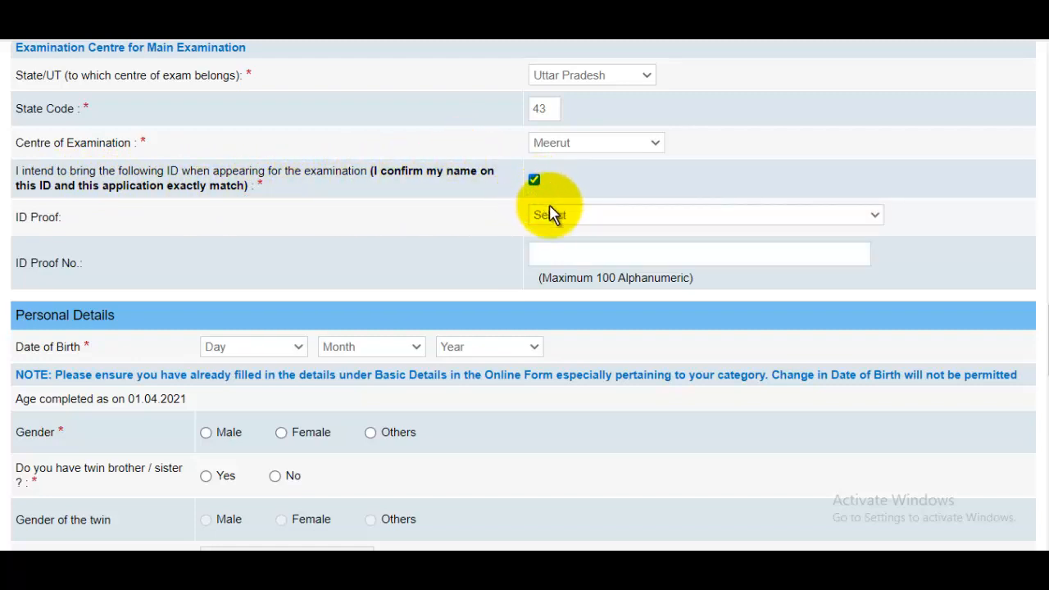
{"action": "left_click", "coordinate": [572, 218]}
{"action": "left_click", "coordinate": [579, 278]}
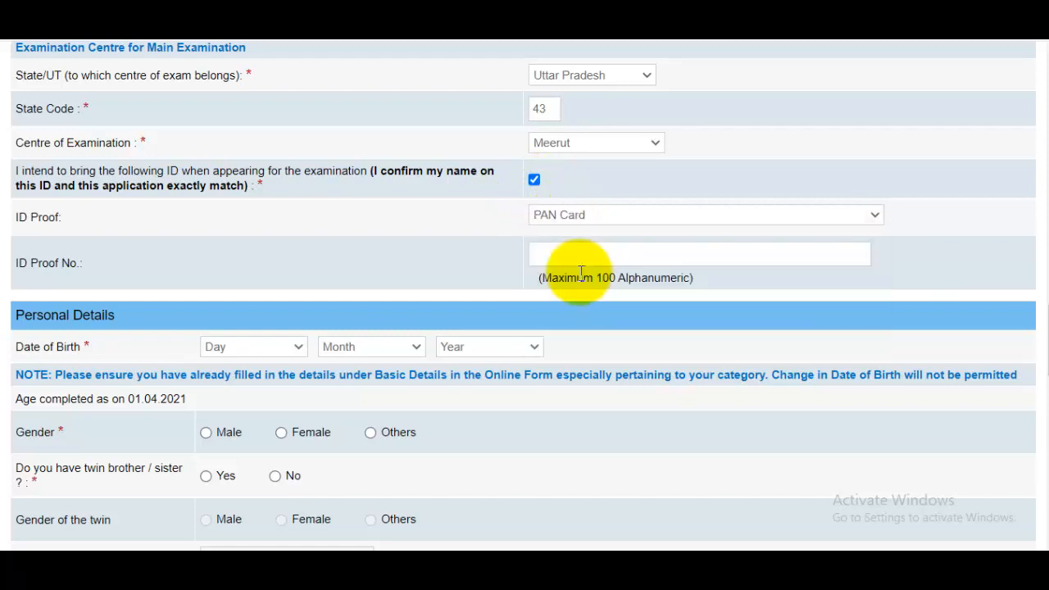
{"action": "left_click", "coordinate": [586, 248]}
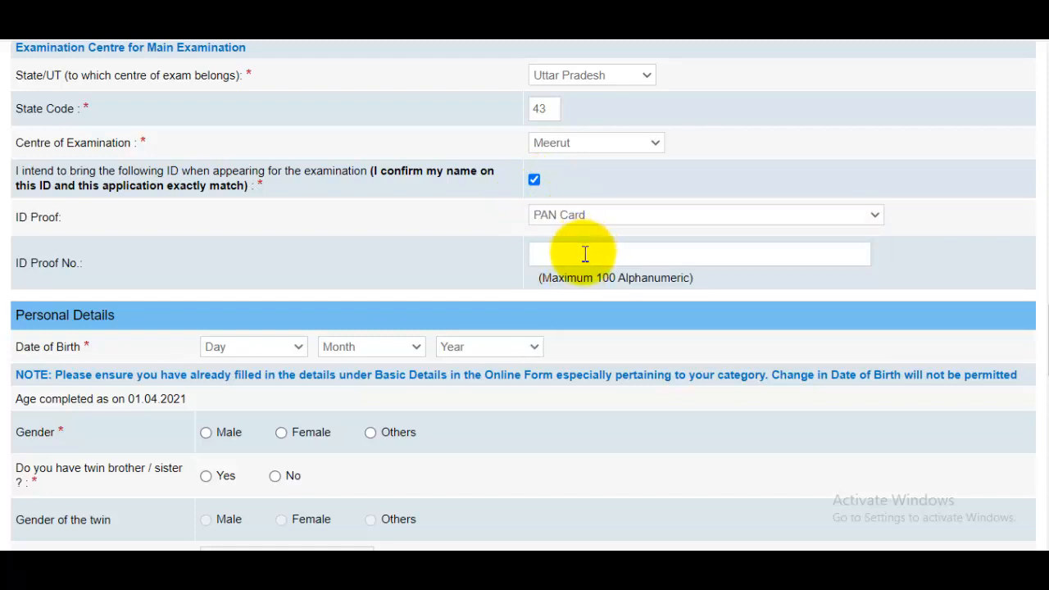
{"action": "scroll", "coordinate": [594, 259], "scroll_direction": "up", "scroll_amount": 1}
{"action": "scroll", "coordinate": [598, 281], "scroll_direction": "down", "scroll_amount": 2}
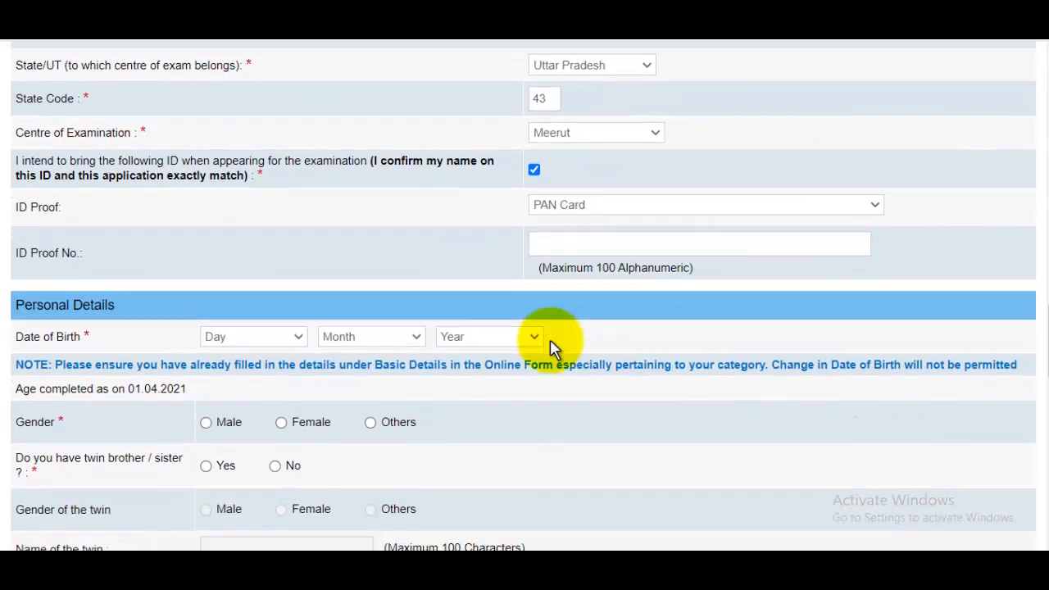
{"action": "scroll", "coordinate": [438, 277], "scroll_direction": "down", "scroll_amount": 2}
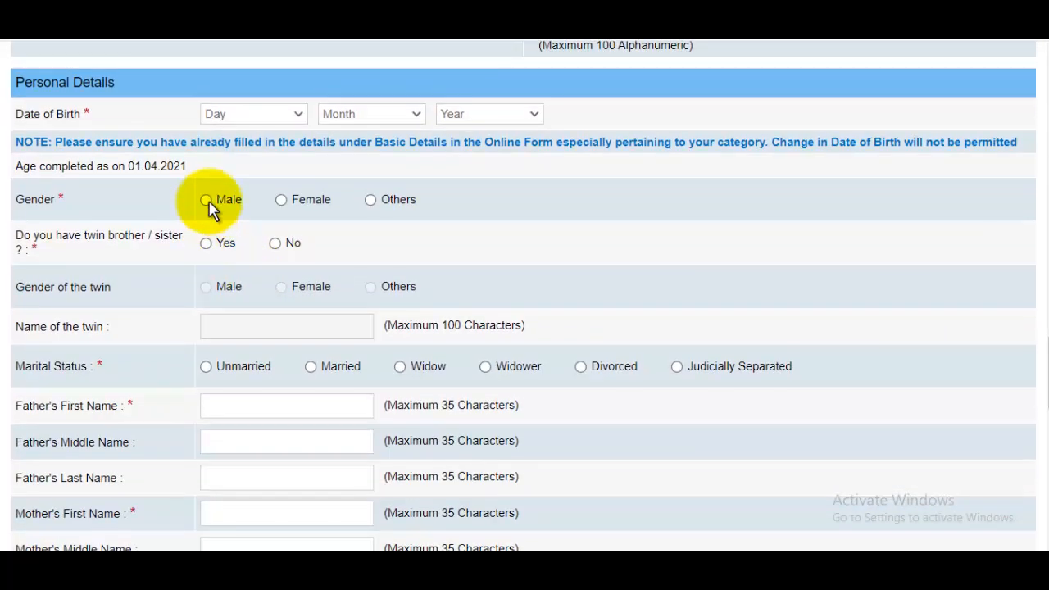
- Mark the applicant as Male, not a twin, and Unmarried
{"action": "left_click", "coordinate": [208, 200]}
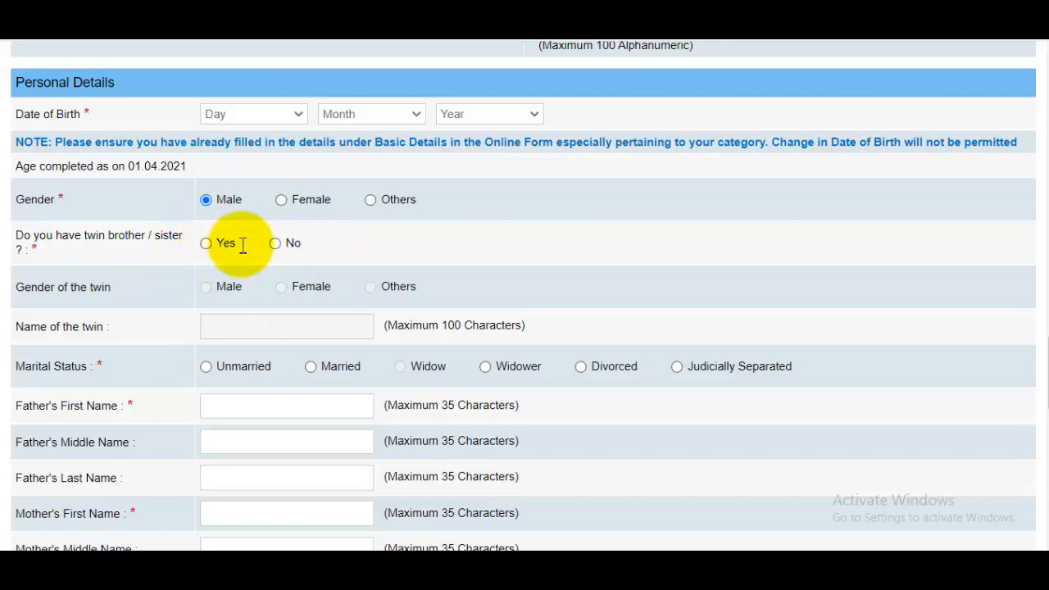
{"action": "left_click", "coordinate": [275, 243]}
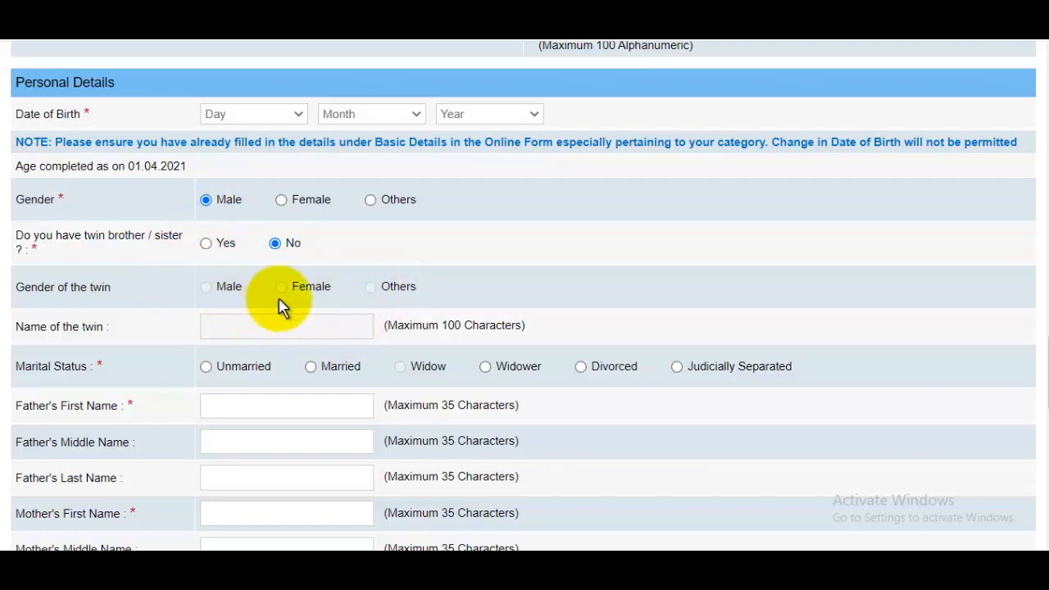
{"action": "scroll", "coordinate": [320, 309], "scroll_direction": "down", "scroll_amount": 2}
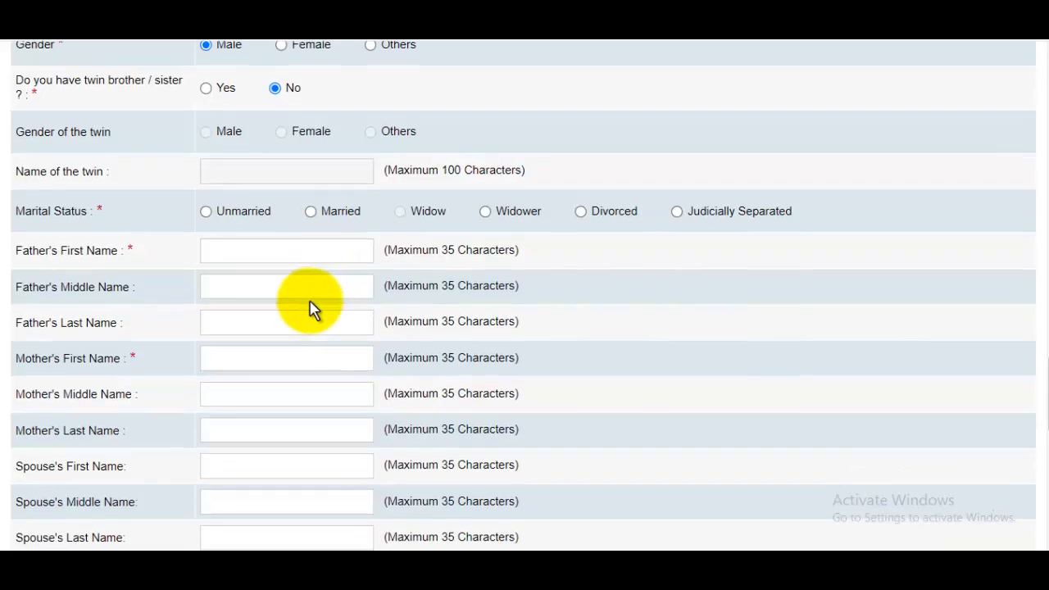
{"action": "left_click", "coordinate": [207, 214]}
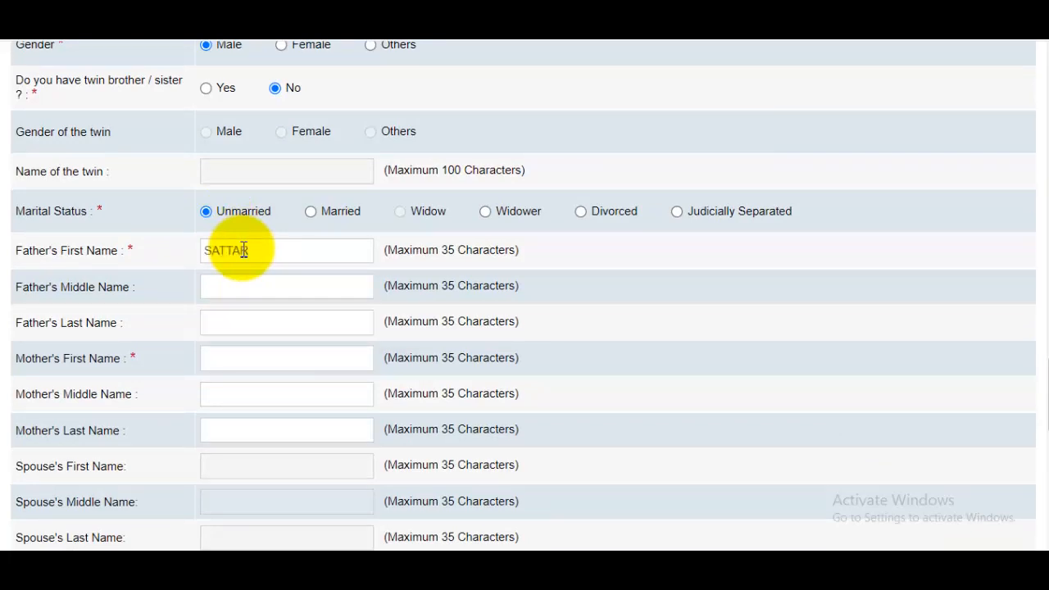
- Enter the father's first and last names and the mother's first name
{"action": "left_click", "coordinate": [264, 293]}
{"action": "left_click", "coordinate": [249, 321]}
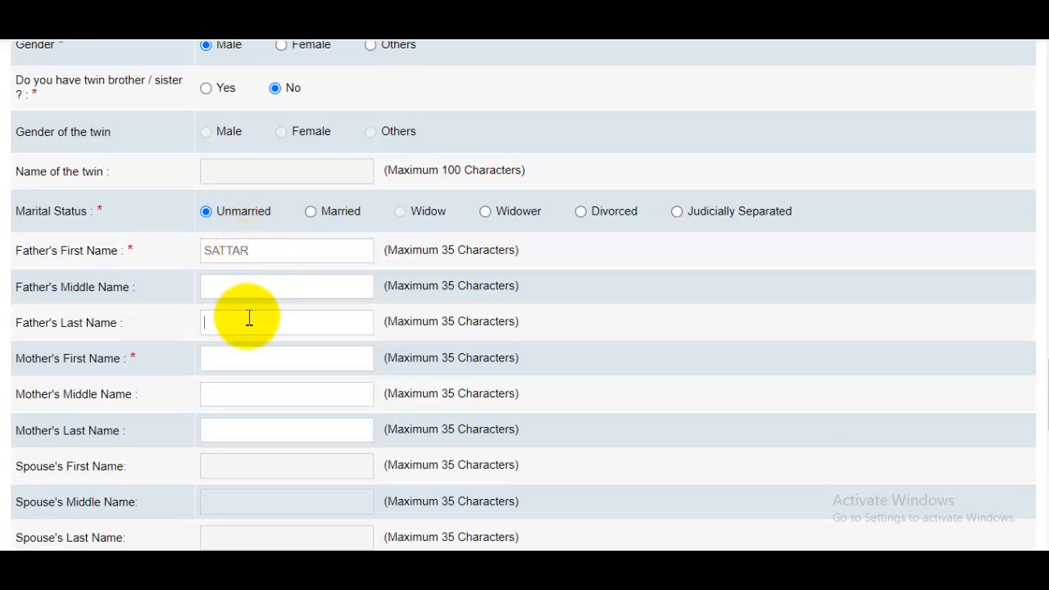
{"action": "left_click", "coordinate": [323, 357]}
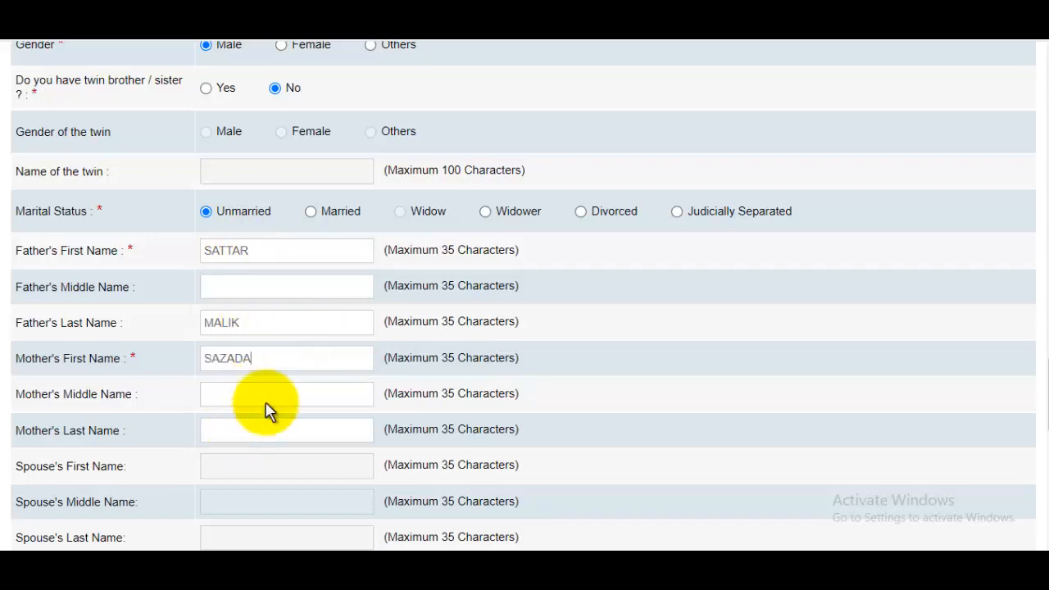
{"action": "scroll", "coordinate": [279, 394], "scroll_direction": "down", "scroll_amount": 2}
{"action": "scroll", "coordinate": [261, 385], "scroll_direction": "down", "scroll_amount": 6}
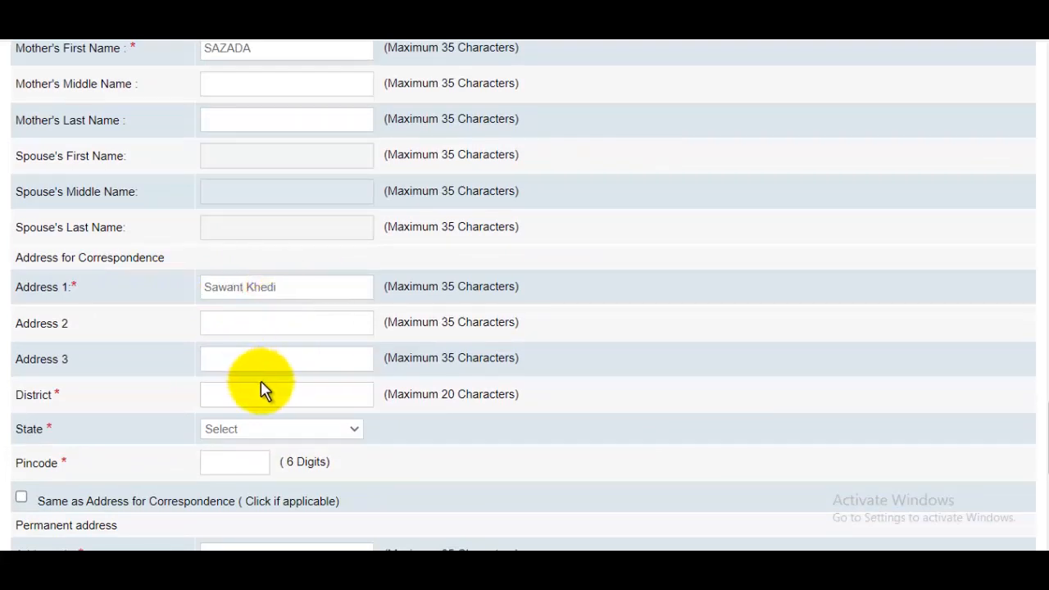
- Set the correspondence address state to Uttar Pradesh
{"action": "left_click", "coordinate": [283, 429]}
{"action": "left_click_drag", "start_coordinate": [354, 232], "coordinate": [352, 394]}
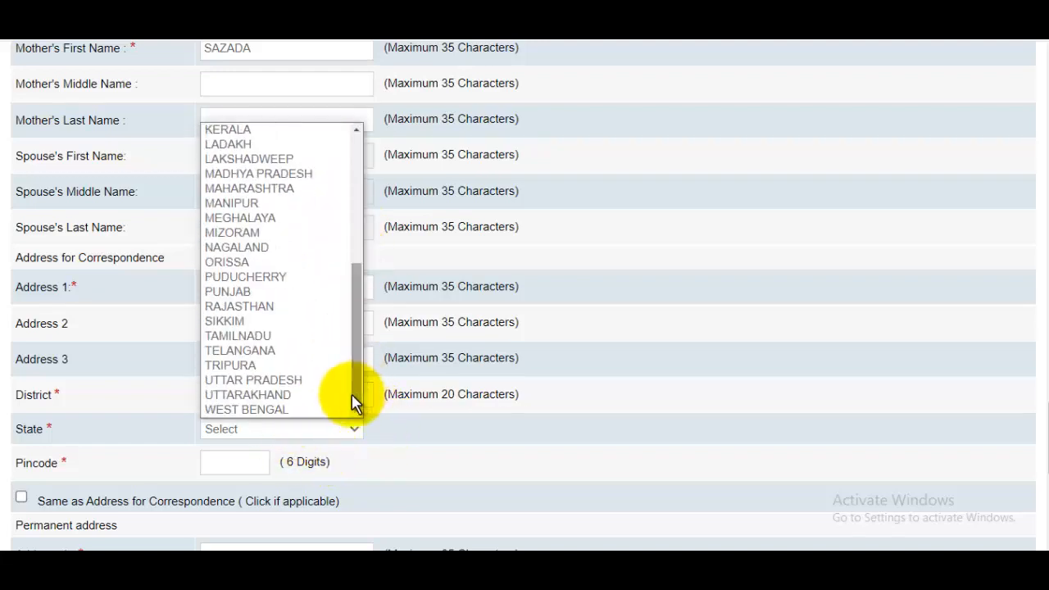
{"action": "left_click", "coordinate": [298, 381]}
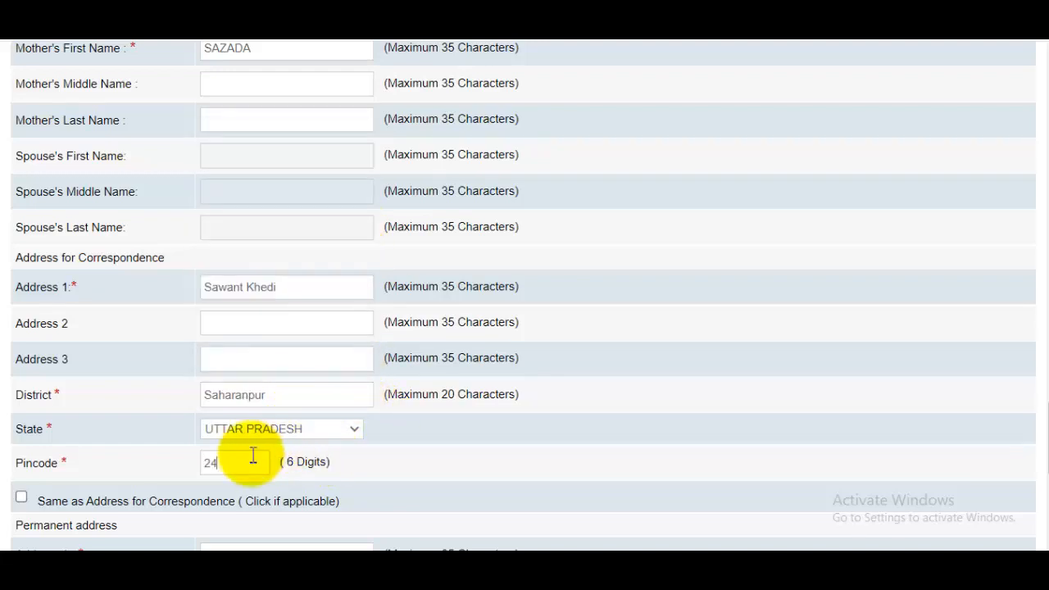
- Copy the correspondence address as permanent address and invoice GST to the Communication Address
{"action": "scroll", "coordinate": [263, 449], "scroll_direction": "down", "scroll_amount": 2}
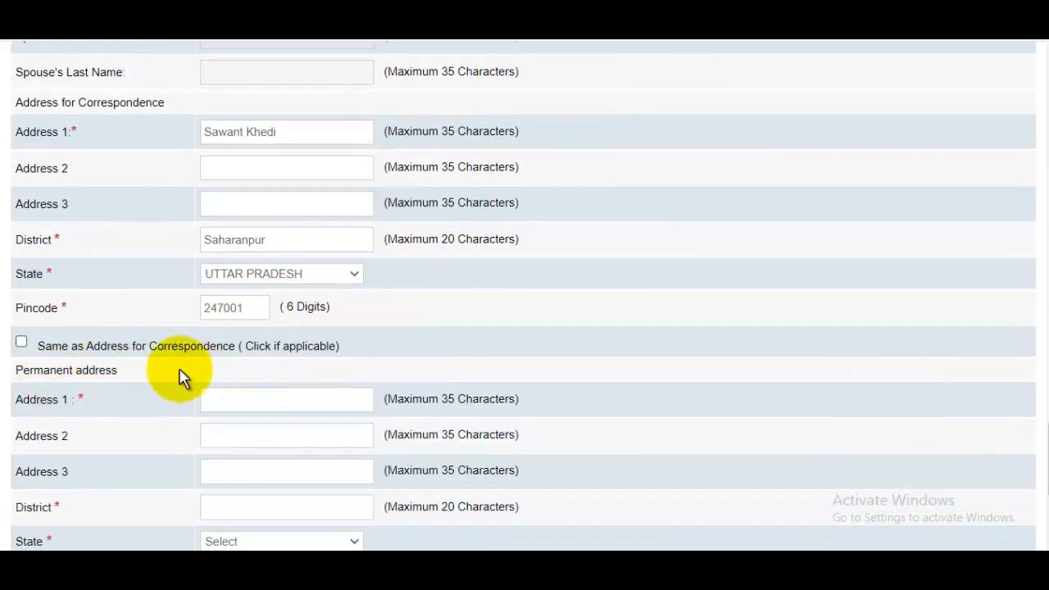
{"action": "left_click", "coordinate": [22, 343]}
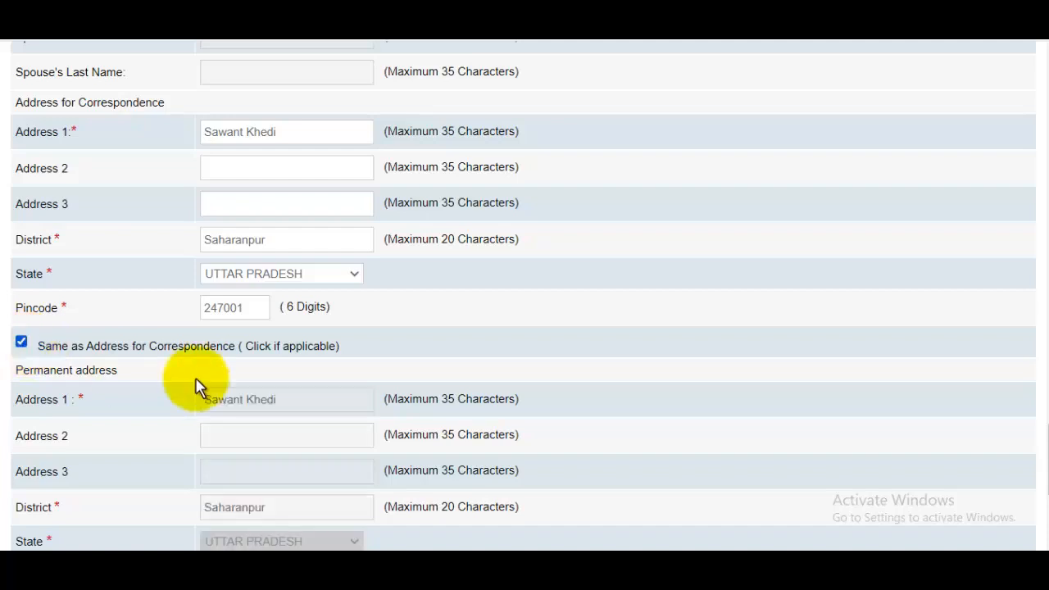
{"action": "scroll", "coordinate": [262, 415], "scroll_direction": "down", "scroll_amount": 4}
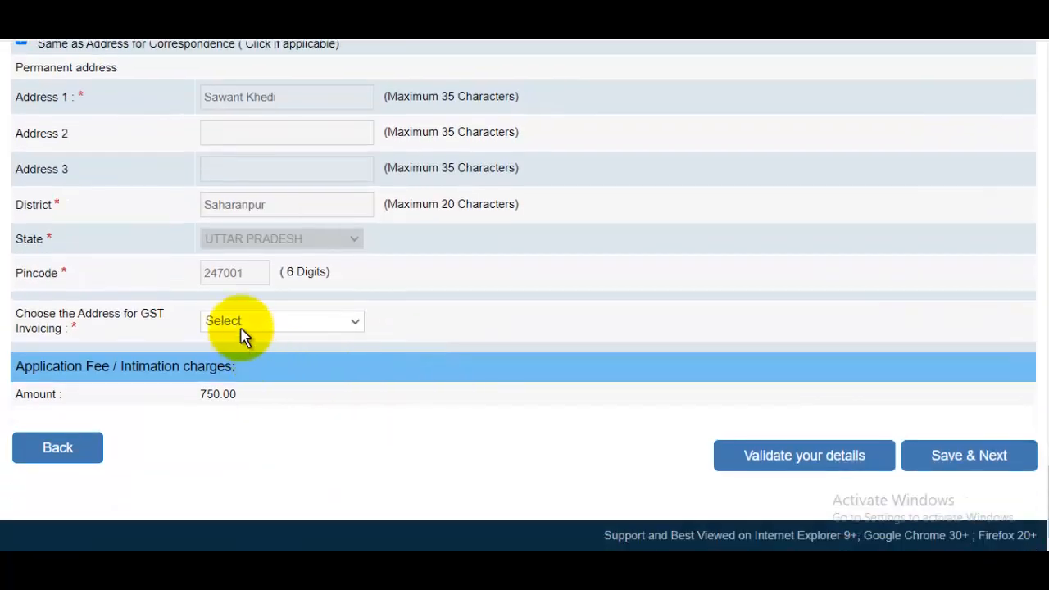
{"action": "left_click", "coordinate": [241, 326]}
{"action": "left_click", "coordinate": [240, 357]}
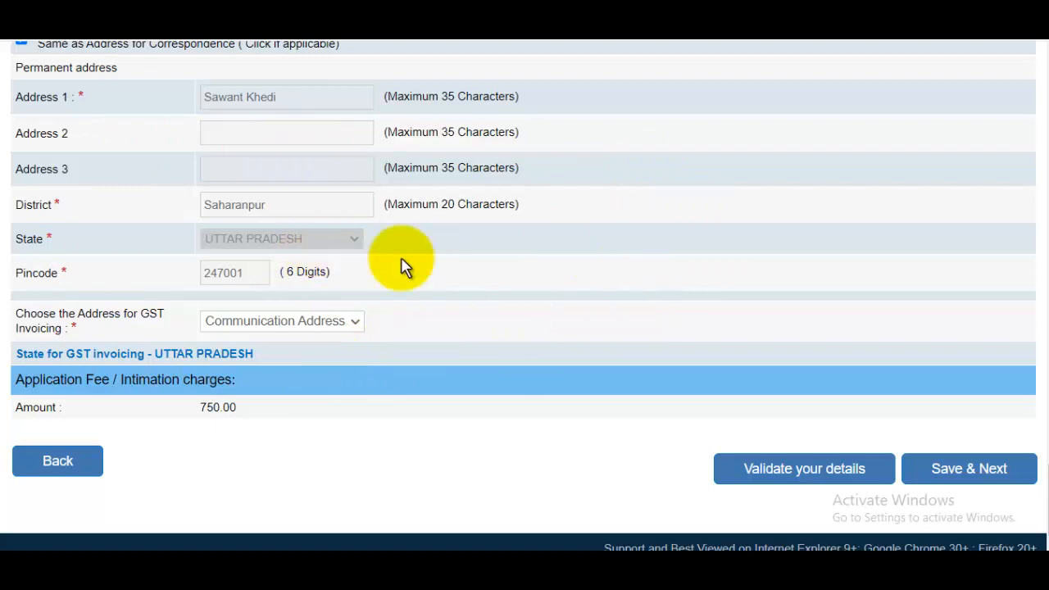
- Save the personal details and scroll down to the Educational Qualification table
{"action": "left_click", "coordinate": [959, 474]}
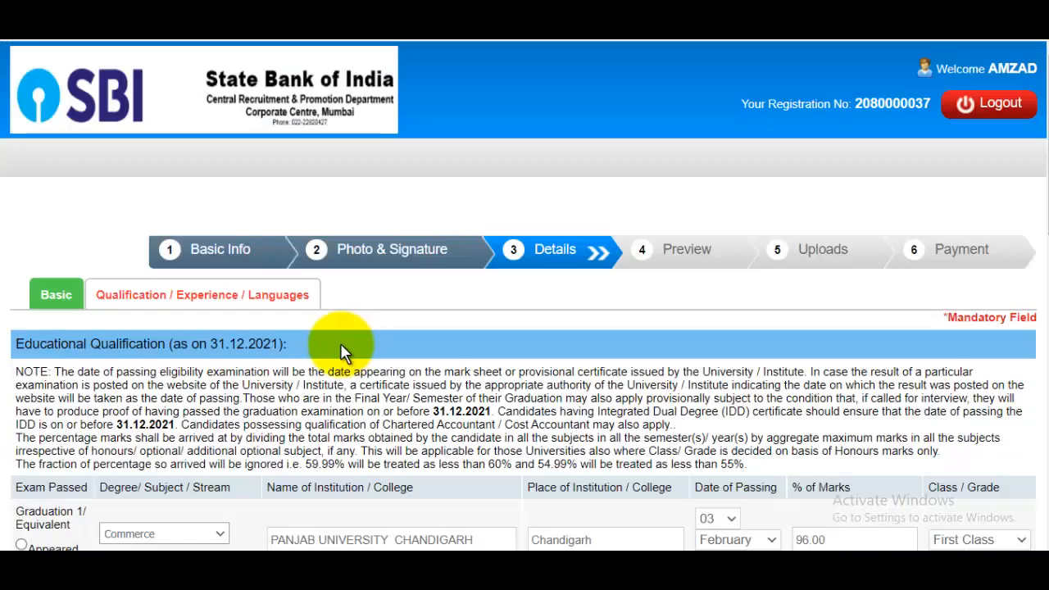
{"action": "scroll", "coordinate": [517, 344], "scroll_direction": "down", "scroll_amount": 1}
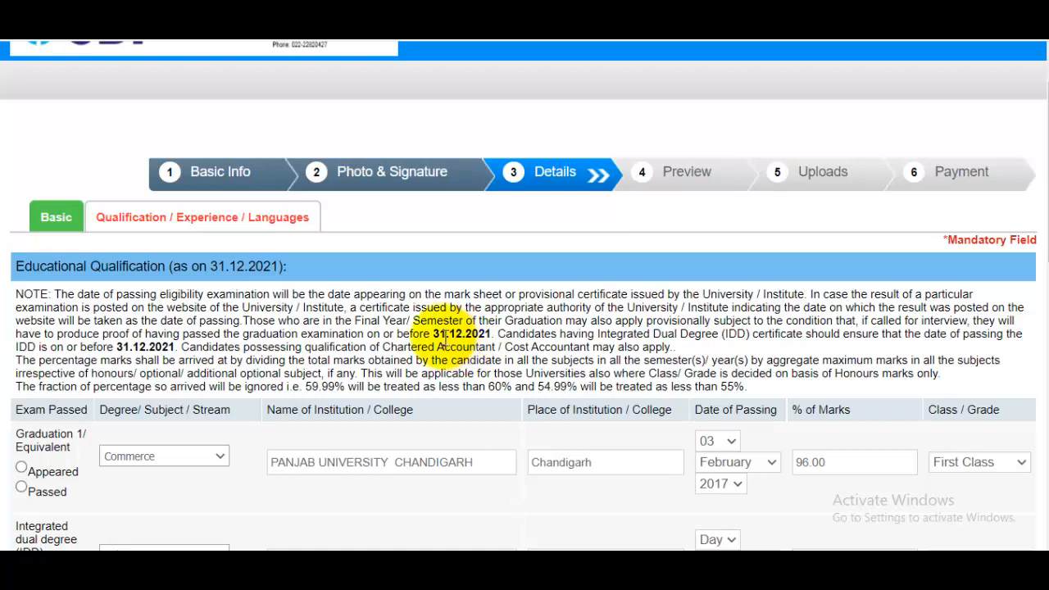
{"action": "scroll", "coordinate": [491, 332], "scroll_direction": "down", "scroll_amount": 3}
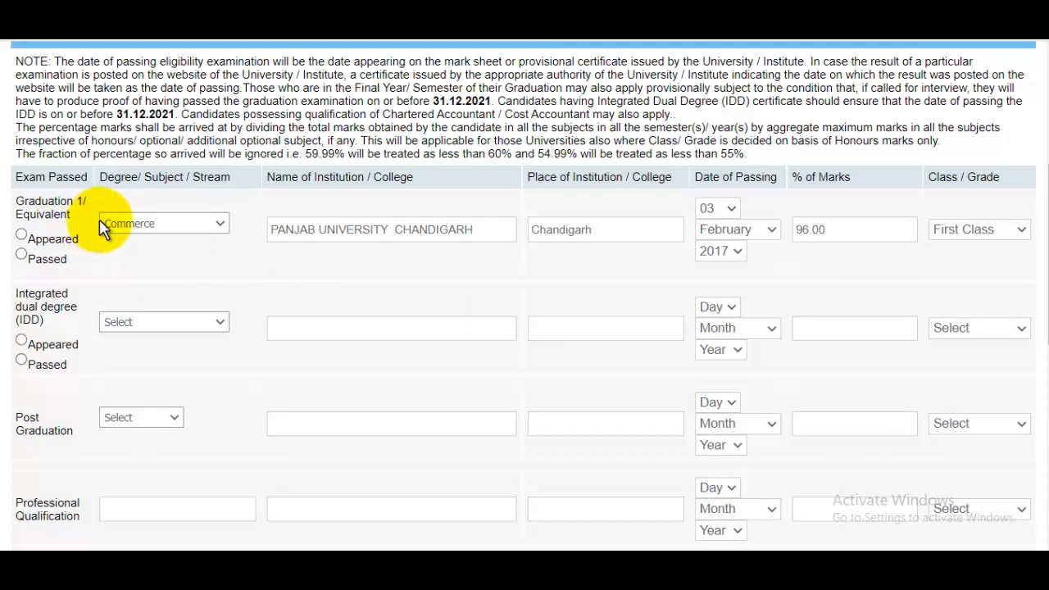
- Check the Graduation row is Commerce, place and marks filled, First Class; leave dual-degree stream unset
{"action": "left_click", "coordinate": [168, 234]}
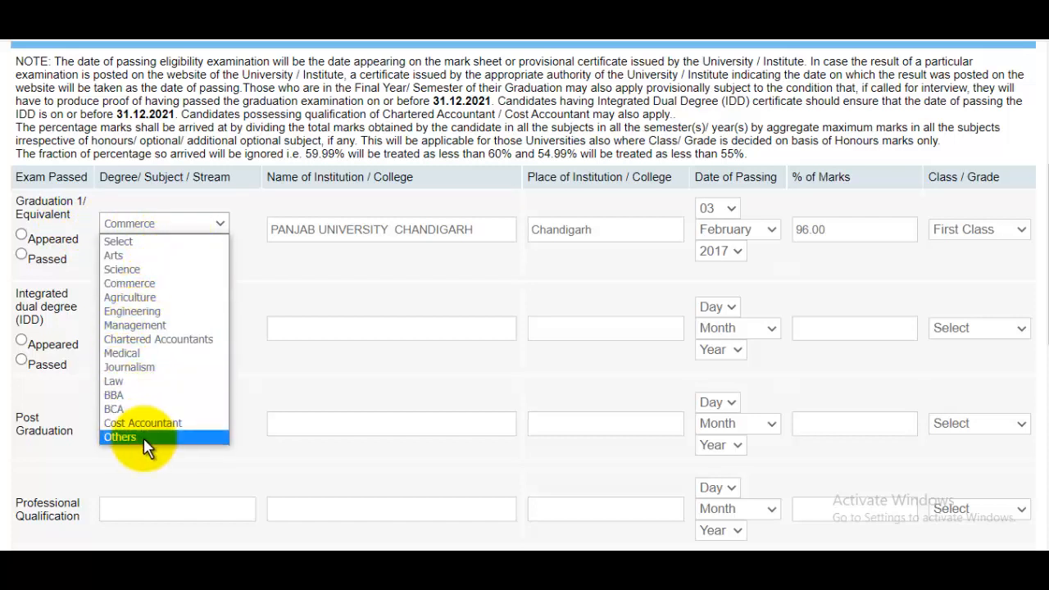
{"action": "left_click", "coordinate": [292, 282]}
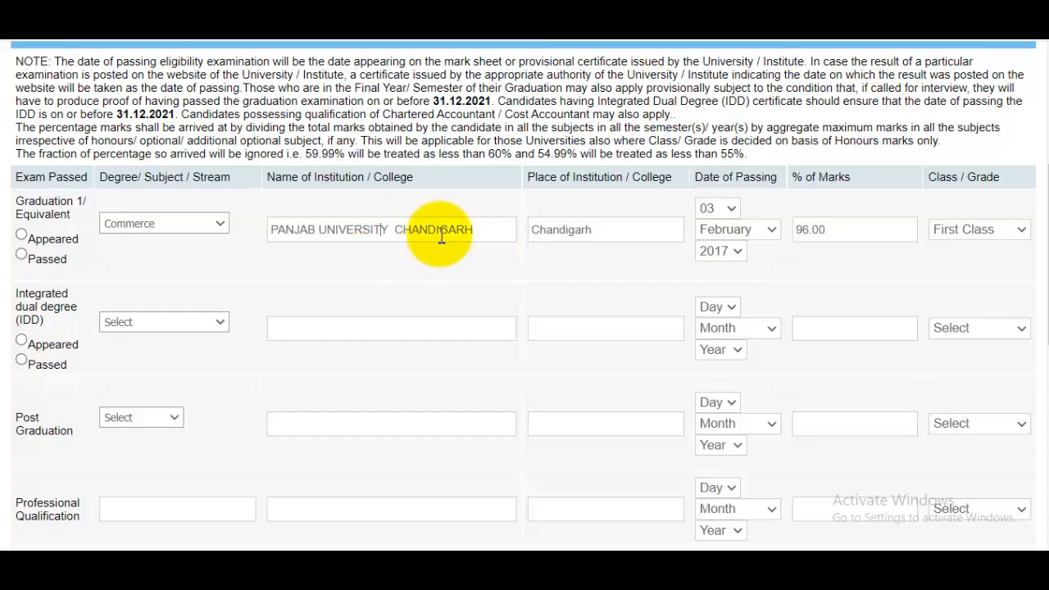
{"action": "left_click", "coordinate": [609, 234]}
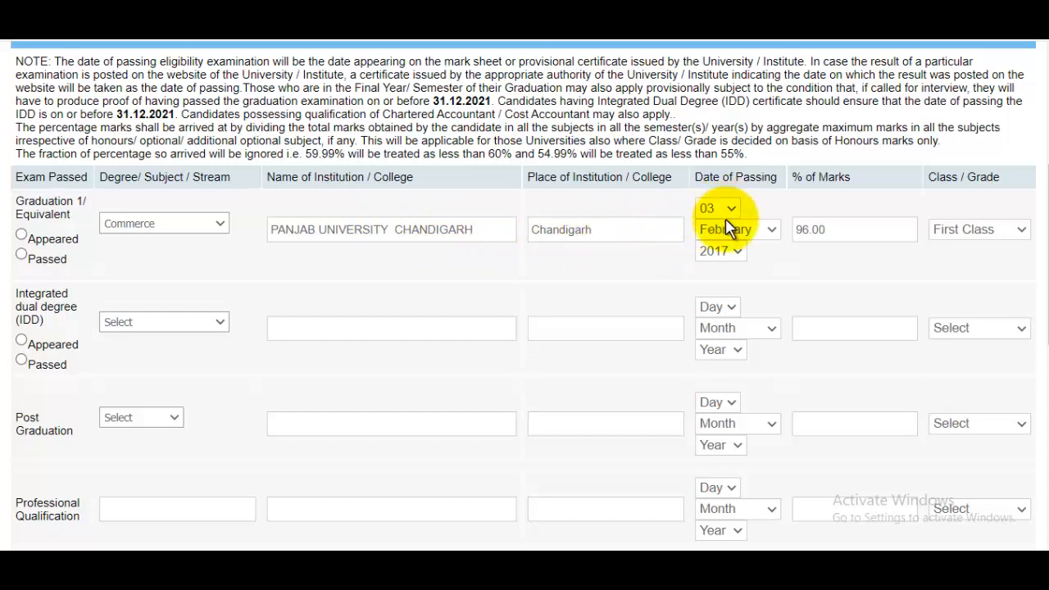
{"action": "left_click", "coordinate": [852, 232]}
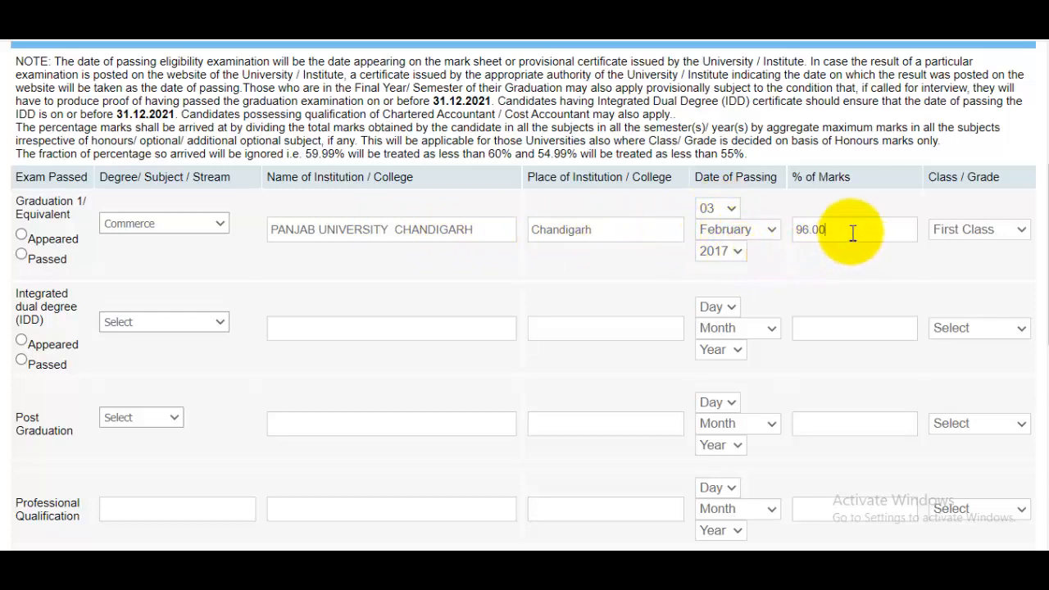
{"action": "left_click", "coordinate": [975, 234]}
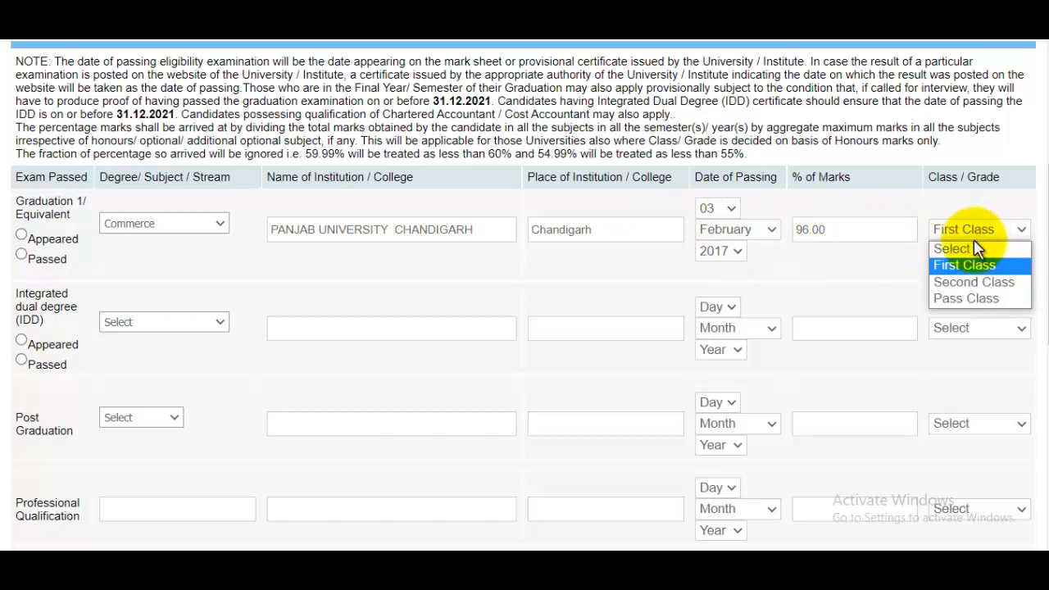
{"action": "left_click", "coordinate": [970, 264]}
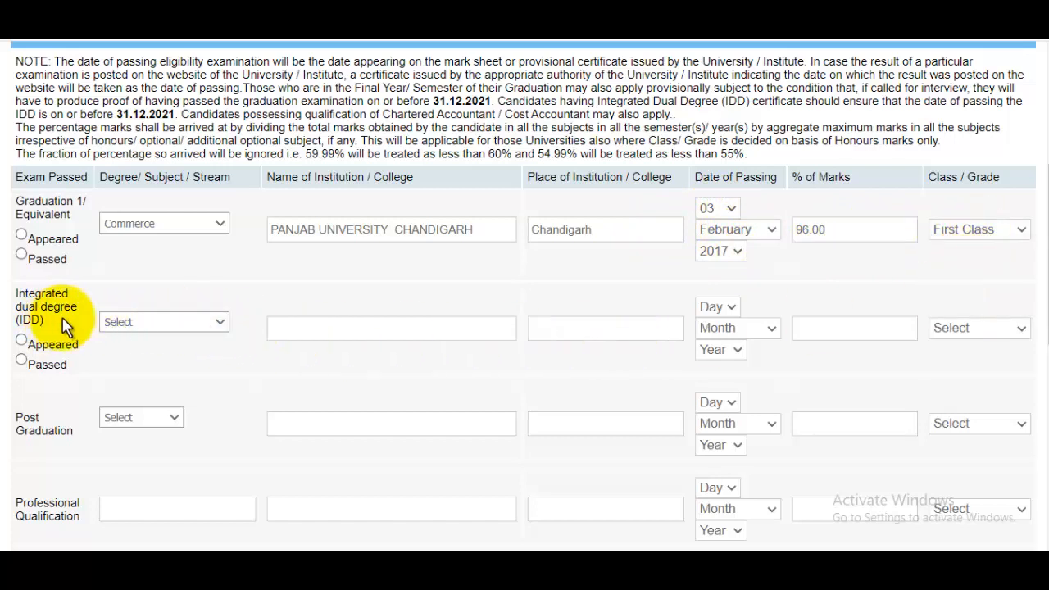
{"action": "left_click", "coordinate": [155, 324]}
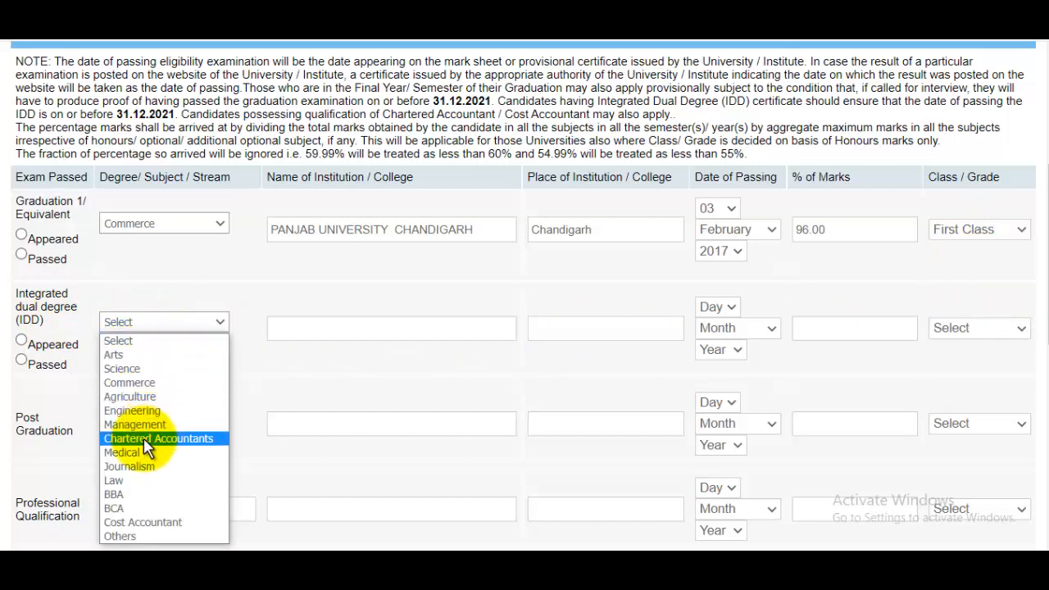
{"action": "left_click", "coordinate": [370, 414]}
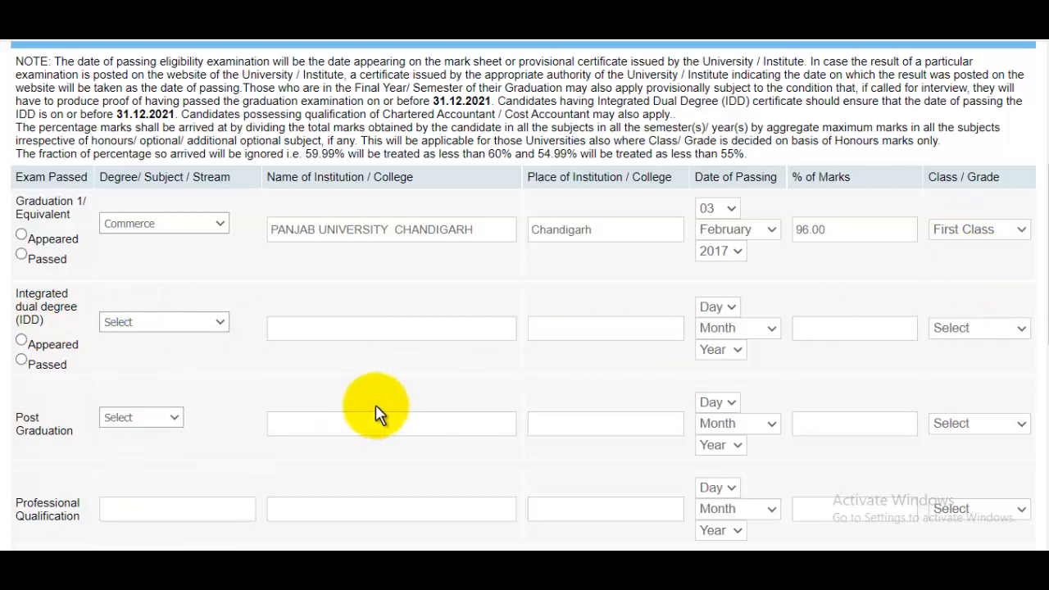
{"action": "left_click_drag", "start_coordinate": [1041, 262], "coordinate": [1045, 471]}
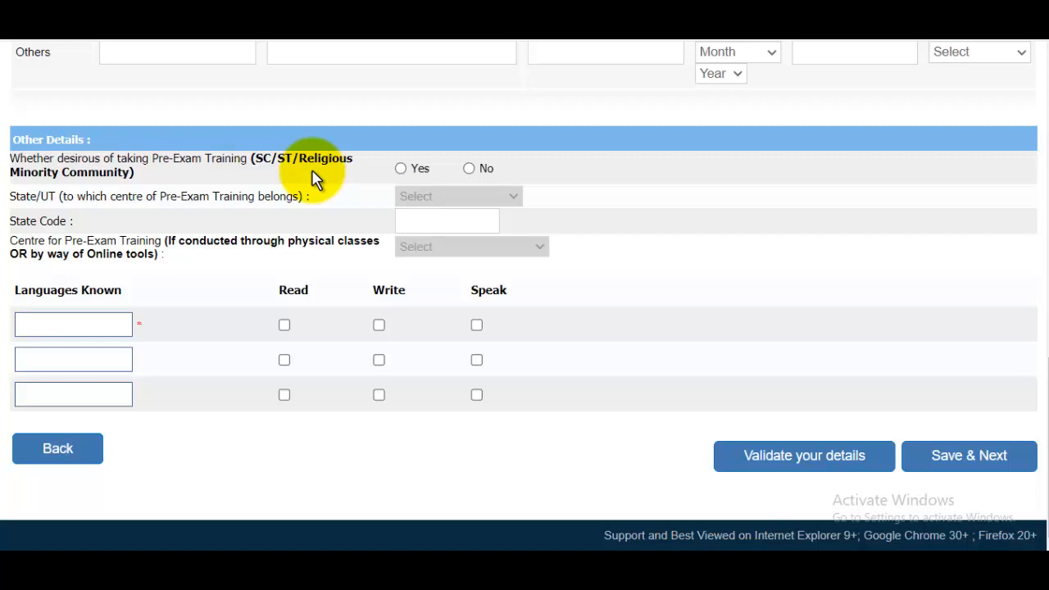
- Opt in to pre-exam training at the Meerut centre in Uttar Pradesh
{"action": "left_click", "coordinate": [469, 169]}
{"action": "left_click", "coordinate": [400, 168]}
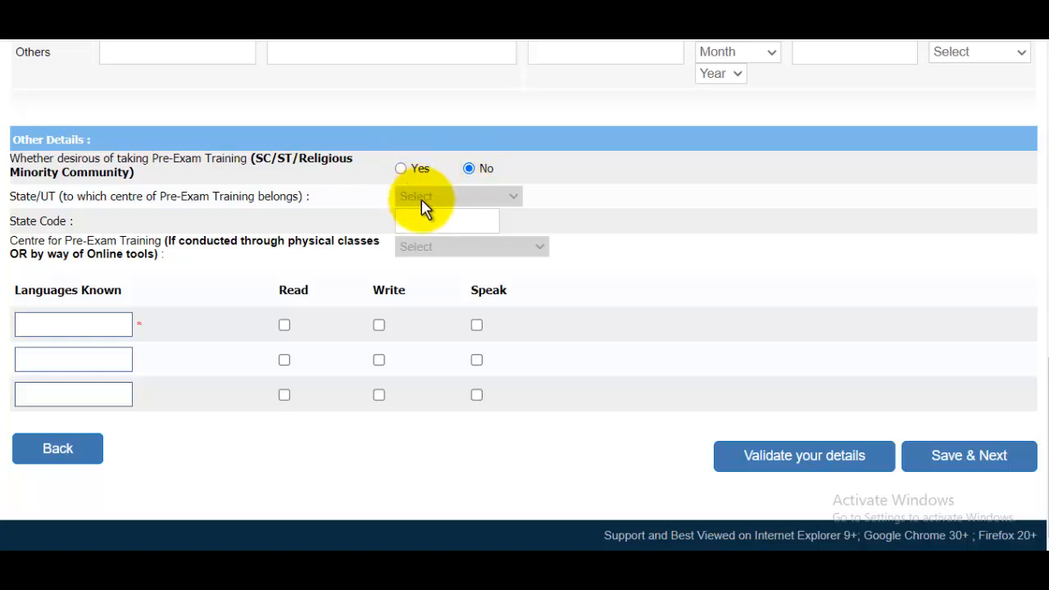
{"action": "left_click", "coordinate": [422, 198]}
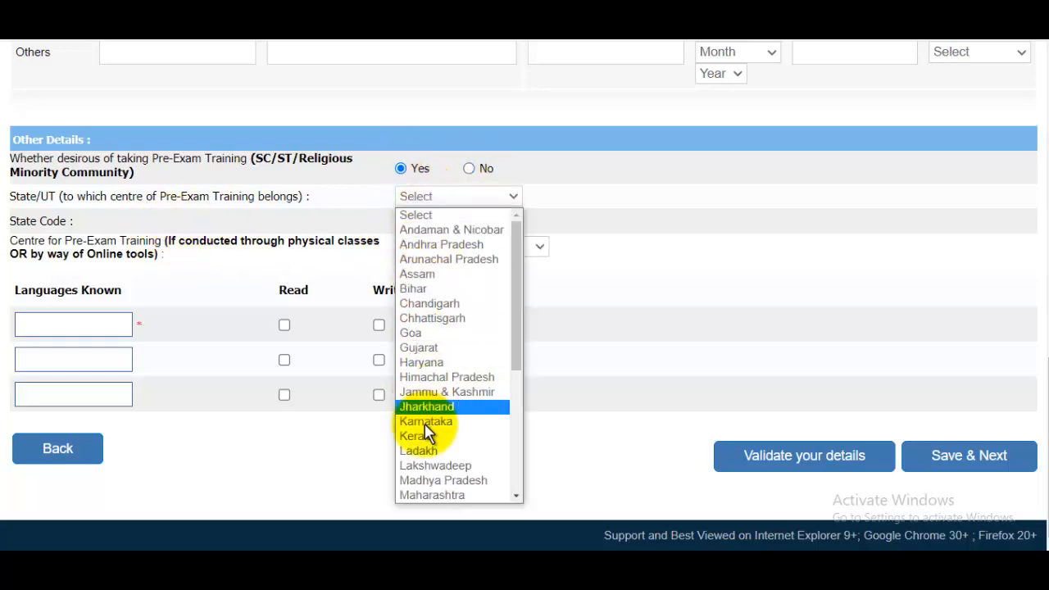
{"action": "left_click_drag", "start_coordinate": [517, 307], "coordinate": [511, 471]}
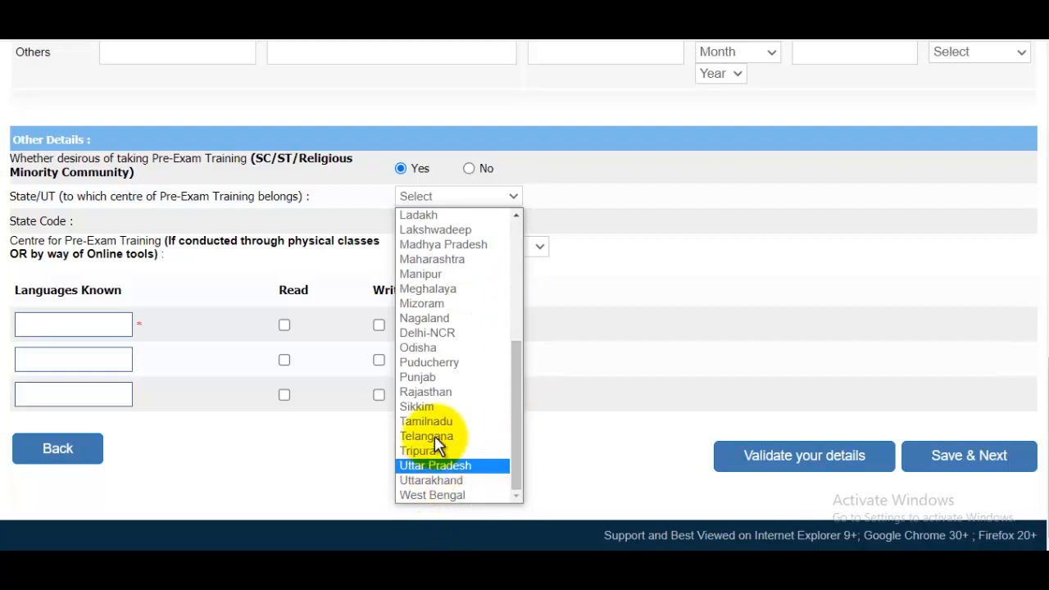
{"action": "left_click", "coordinate": [436, 466]}
{"action": "left_click", "coordinate": [445, 250]}
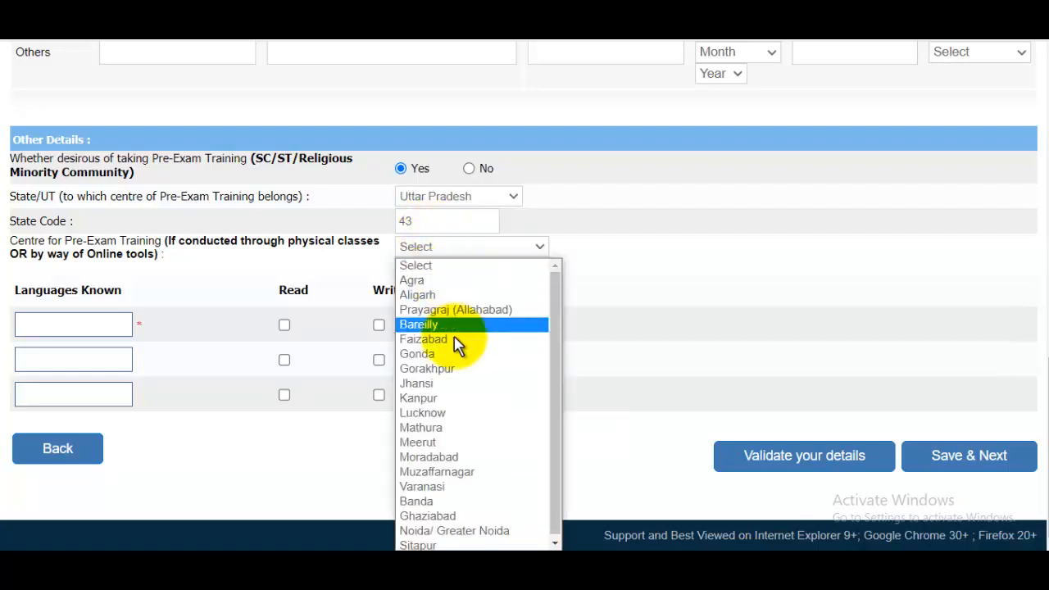
{"action": "left_click", "coordinate": [442, 447]}
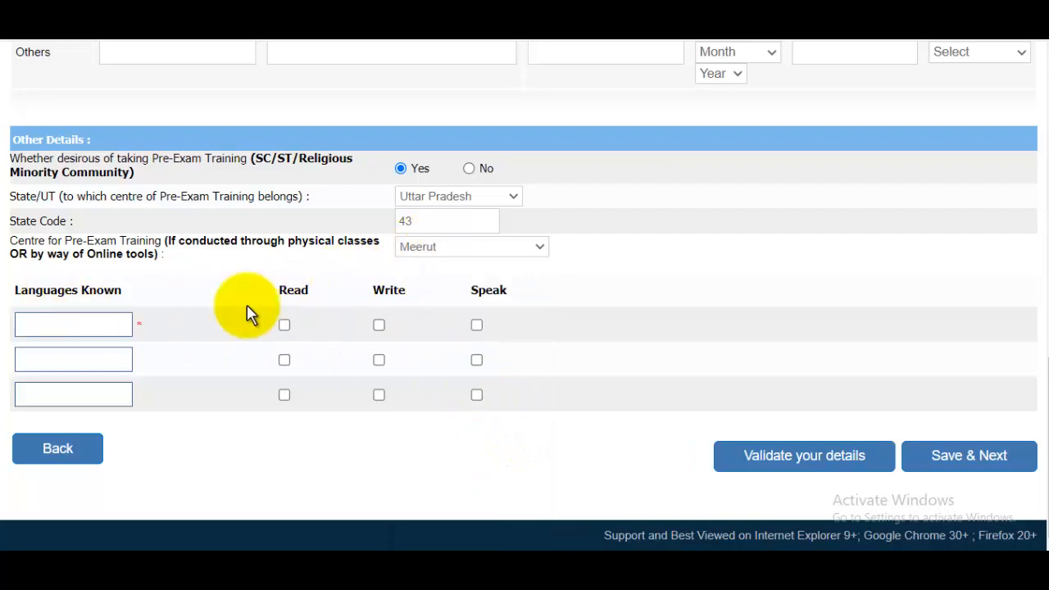
- List Hindi and English as known languages with read, write and speak ticked, then save
{"action": "left_click", "coordinate": [70, 332]}
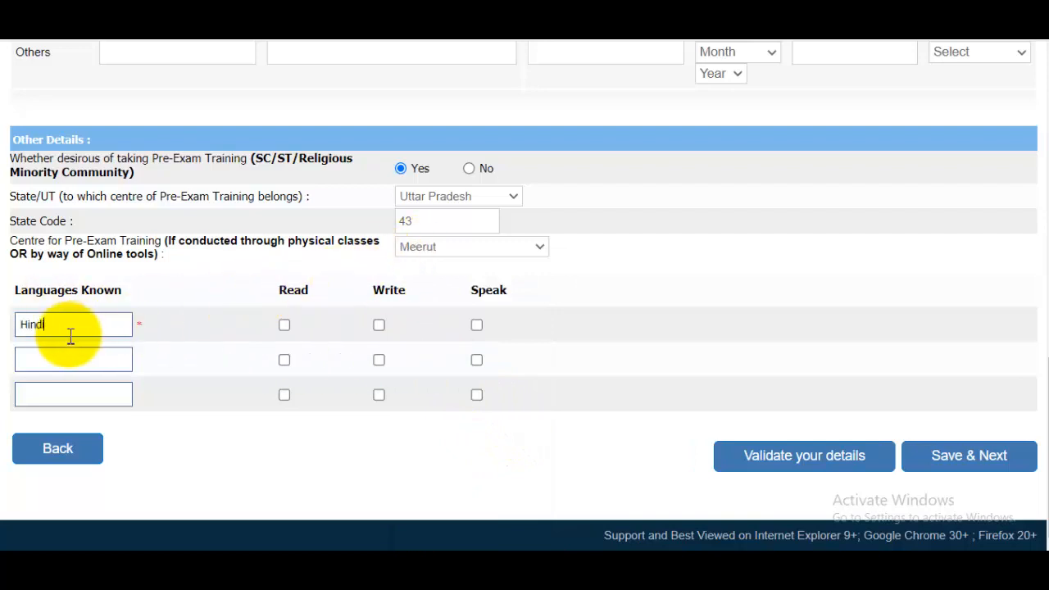
{"action": "left_click", "coordinate": [284, 326]}
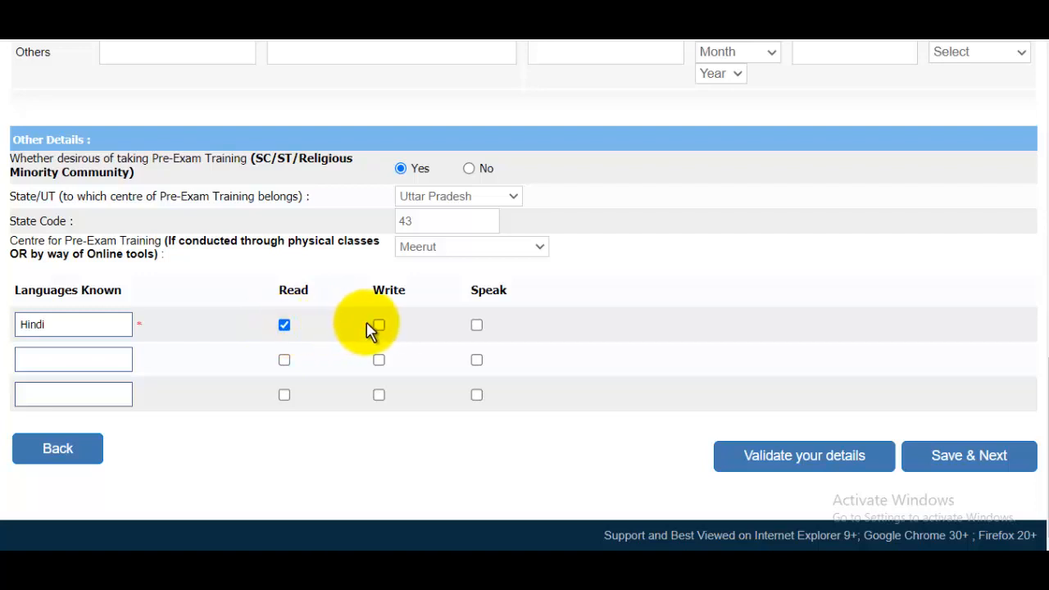
{"action": "left_click", "coordinate": [379, 326]}
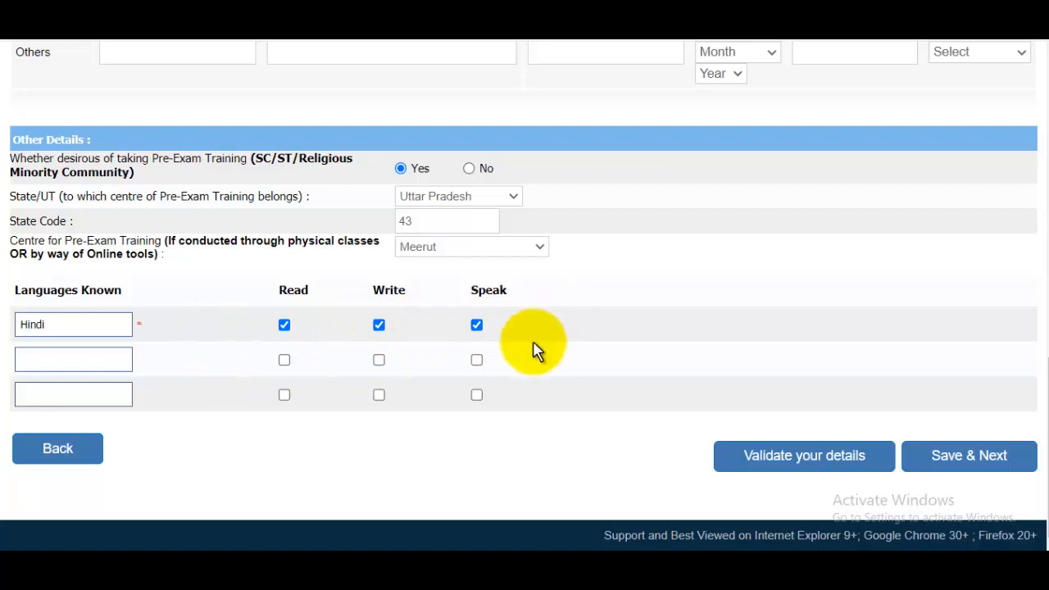
{"action": "left_click", "coordinate": [85, 359]}
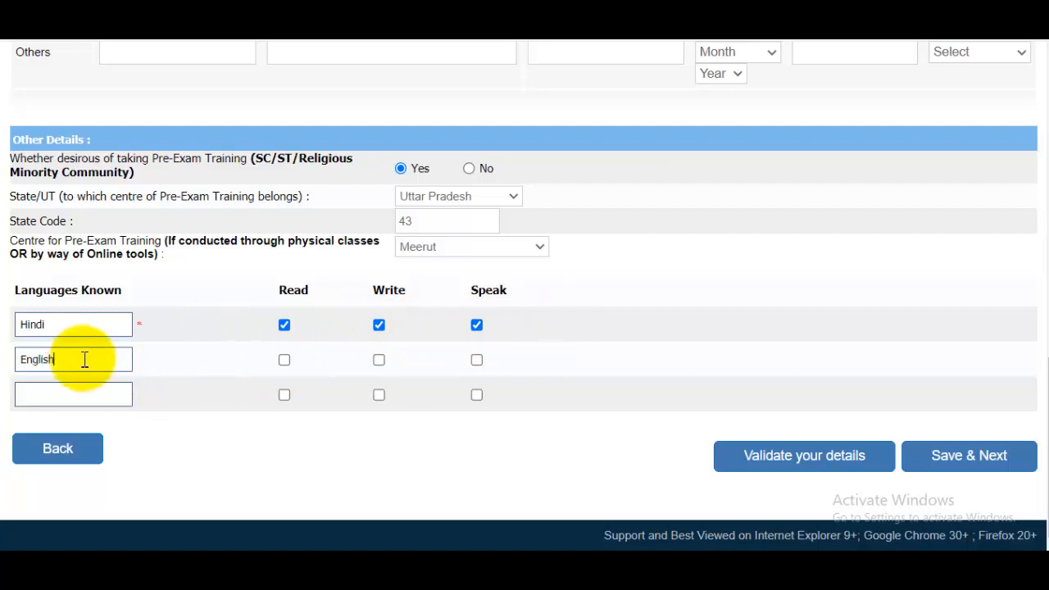
{"action": "left_click", "coordinate": [285, 360]}
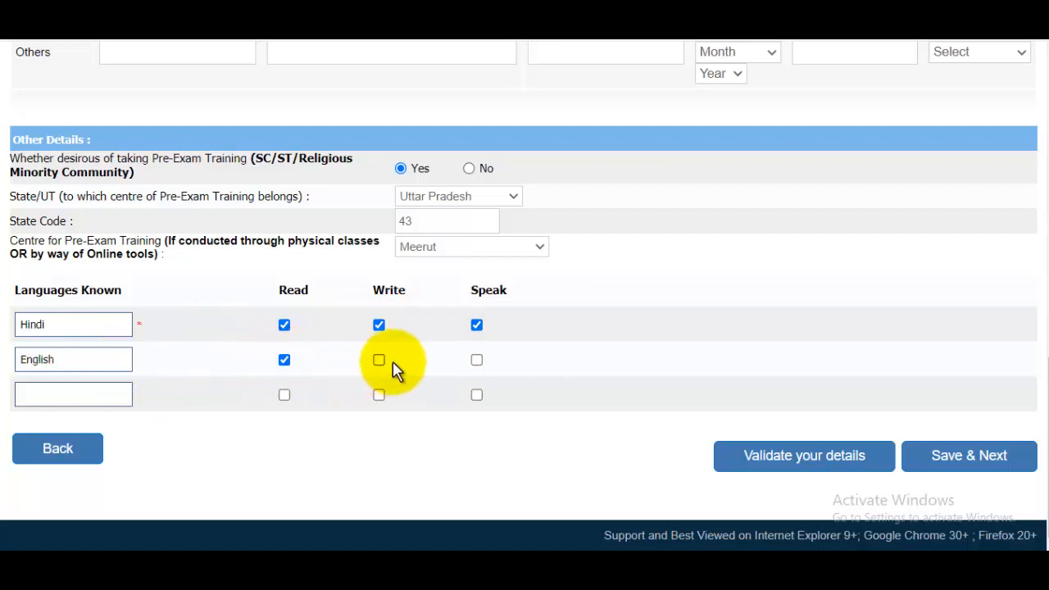
{"action": "left_click", "coordinate": [381, 362]}
{"action": "left_click", "coordinate": [476, 359]}
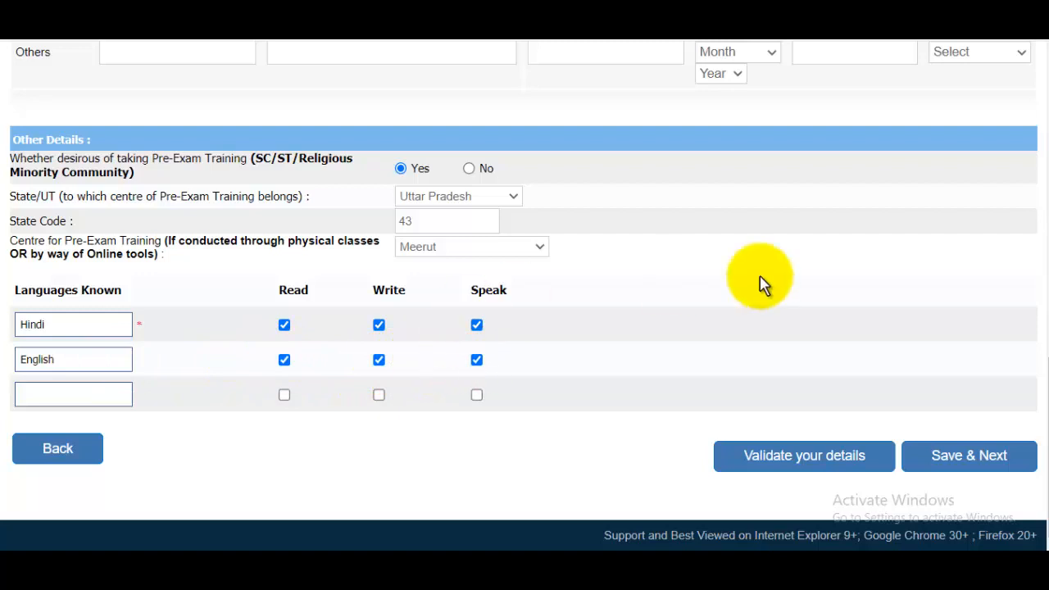
{"action": "left_click", "coordinate": [985, 459]}
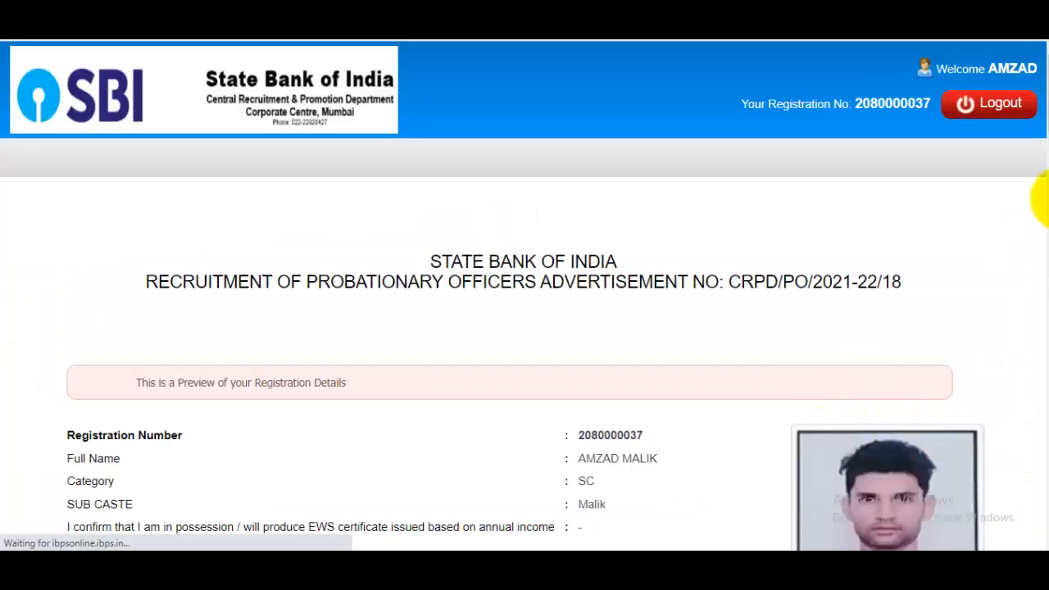
- Tick the declaration, name-matches-ID and signature confirmations, submit, and dismiss the photo warning
{"action": "left_click_drag", "start_coordinate": [1040, 106], "coordinate": [1041, 502]}
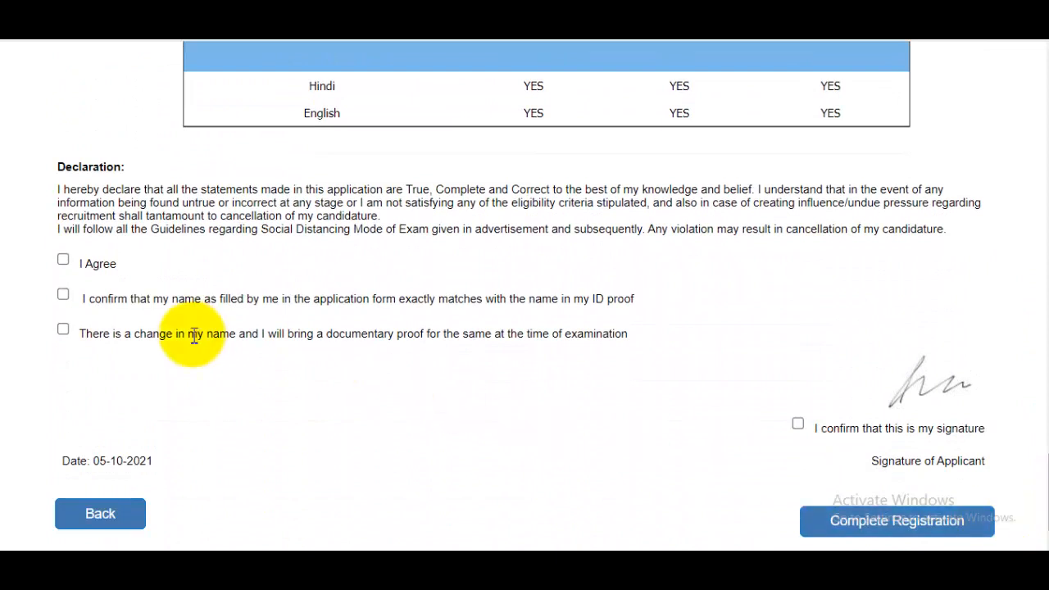
{"action": "left_click", "coordinate": [64, 262]}
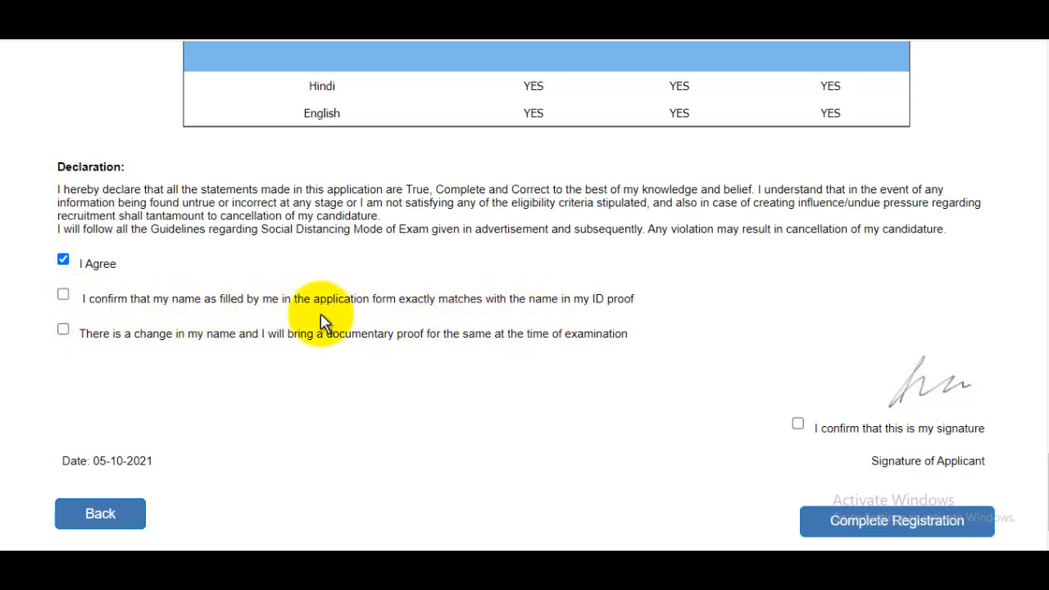
{"action": "left_click", "coordinate": [63, 296]}
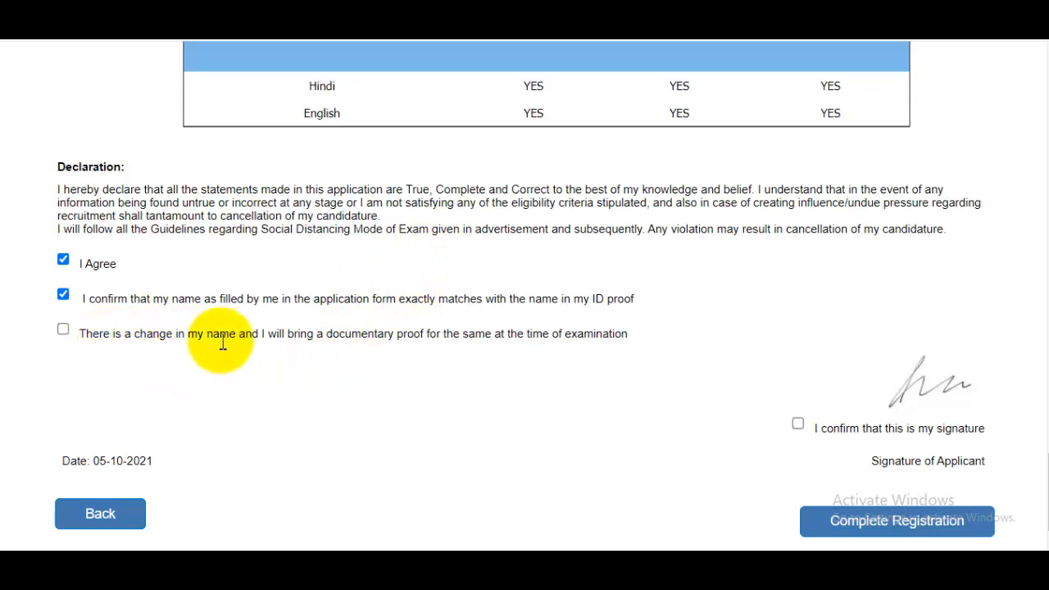
{"action": "scroll", "coordinate": [1042, 459], "scroll_direction": "down", "scroll_amount": 1}
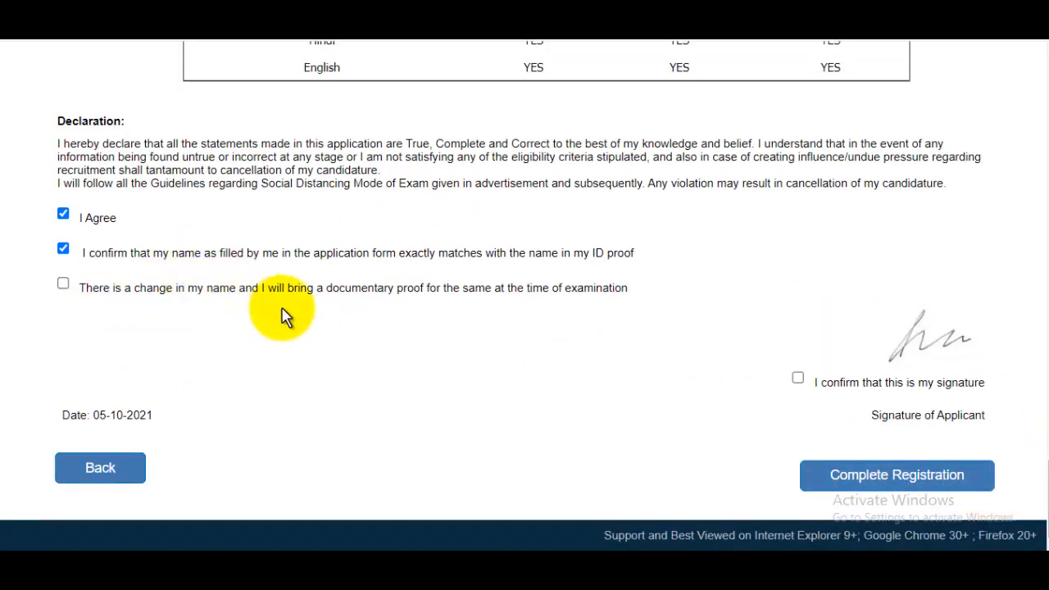
{"action": "left_click", "coordinate": [797, 378]}
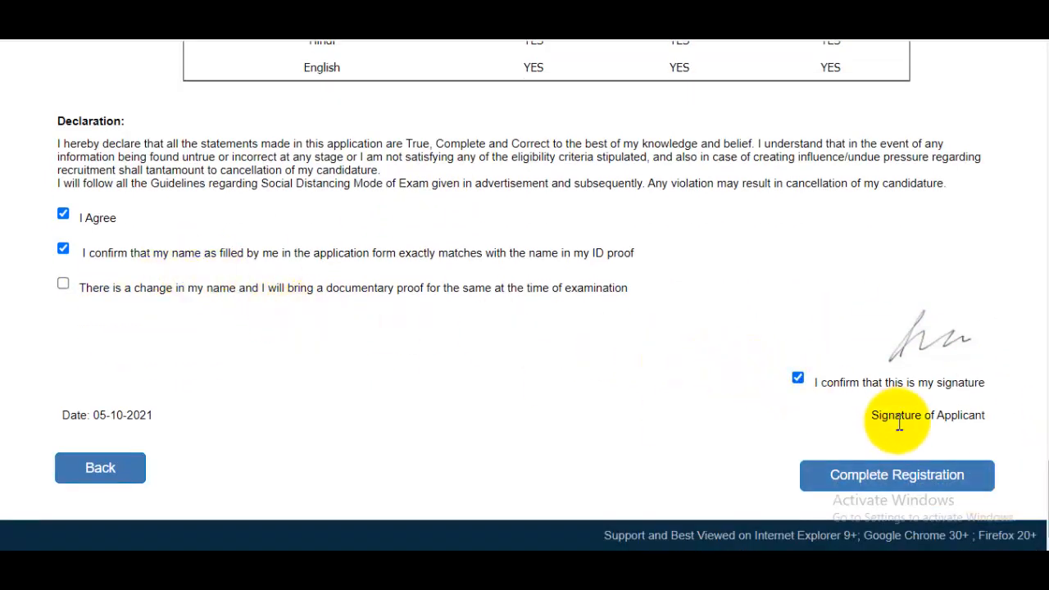
{"action": "left_click", "coordinate": [940, 483]}
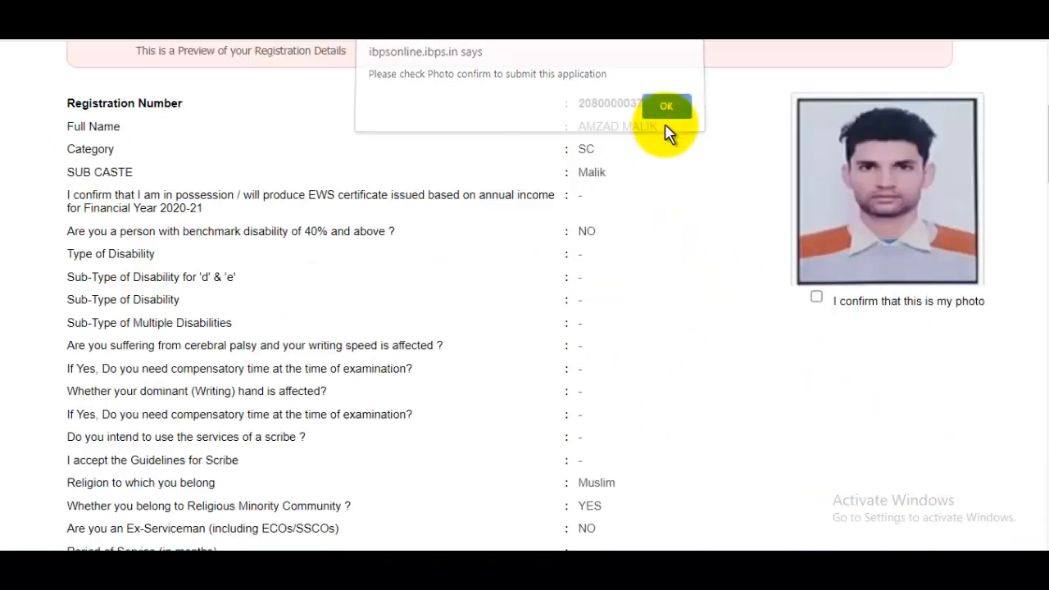
{"action": "left_click", "coordinate": [666, 113]}
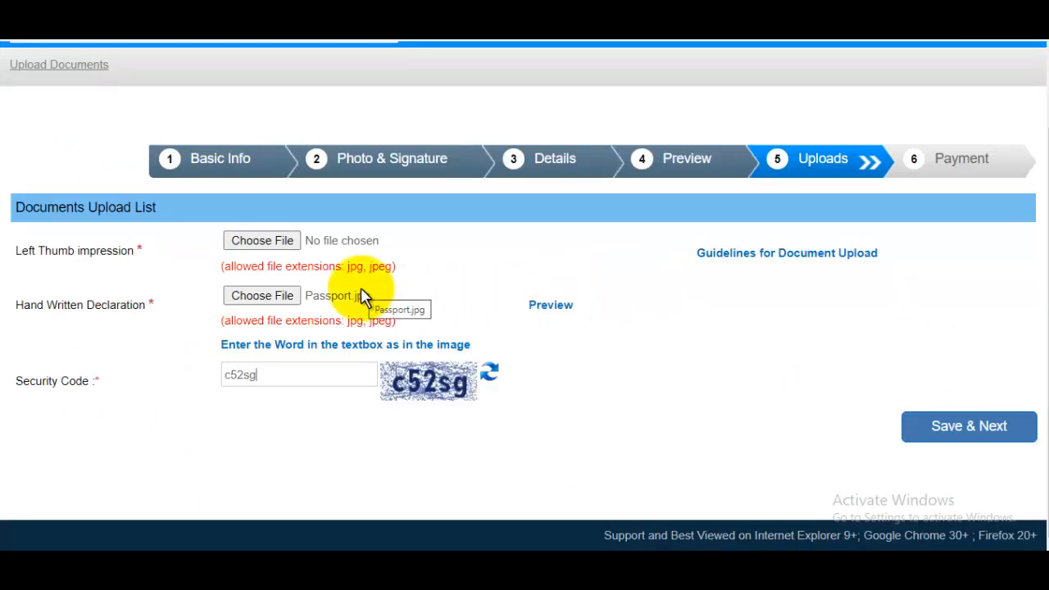
- Preview the handwritten declaration, then upload Thumb.jpg as the left thumb impression and preview it
{"action": "left_click", "coordinate": [550, 300]}
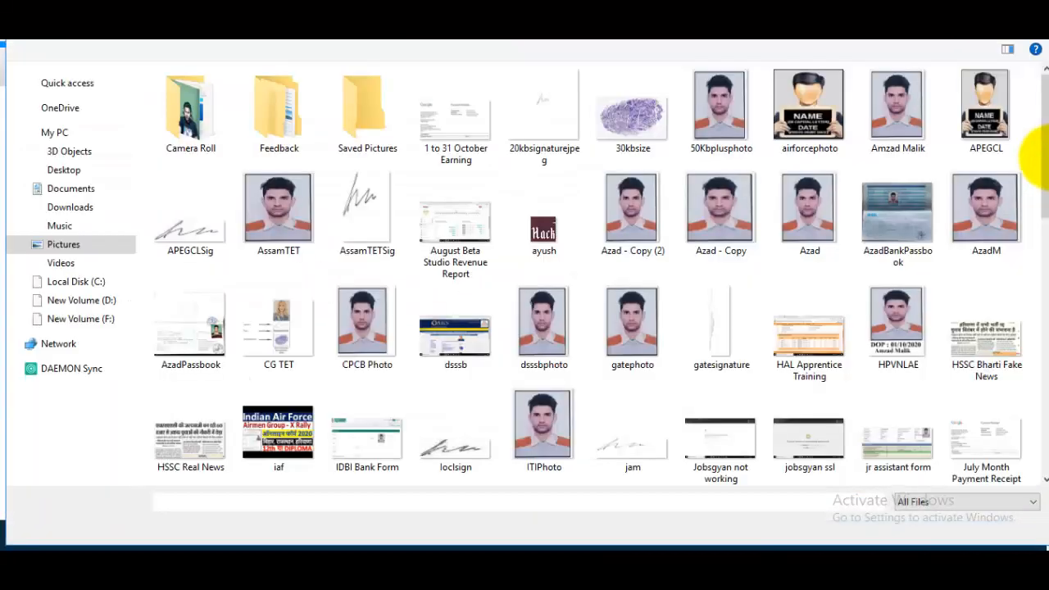
{"action": "scroll", "coordinate": [1041, 348], "scroll_direction": "down", "scroll_amount": 10}
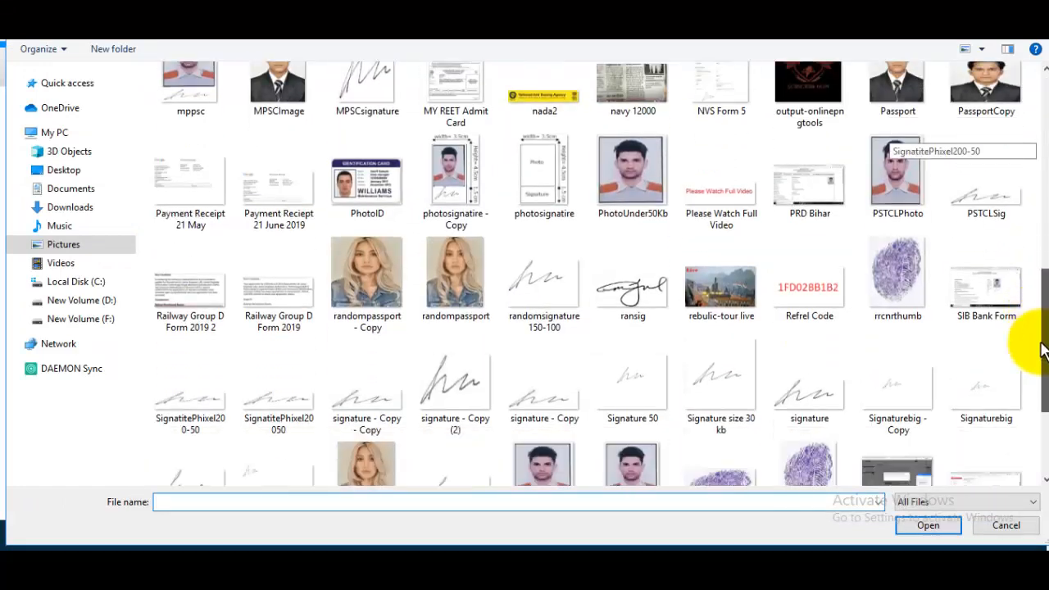
{"action": "scroll", "coordinate": [1041, 348], "scroll_direction": "down", "scroll_amount": 1}
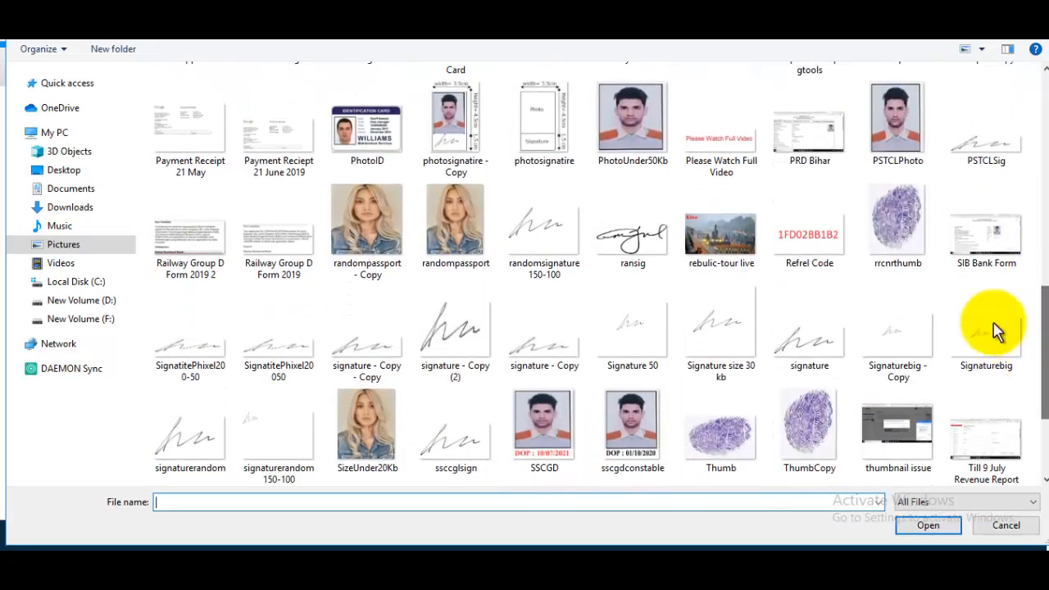
{"action": "left_click", "coordinate": [716, 440]}
{"action": "left_click", "coordinate": [929, 523]}
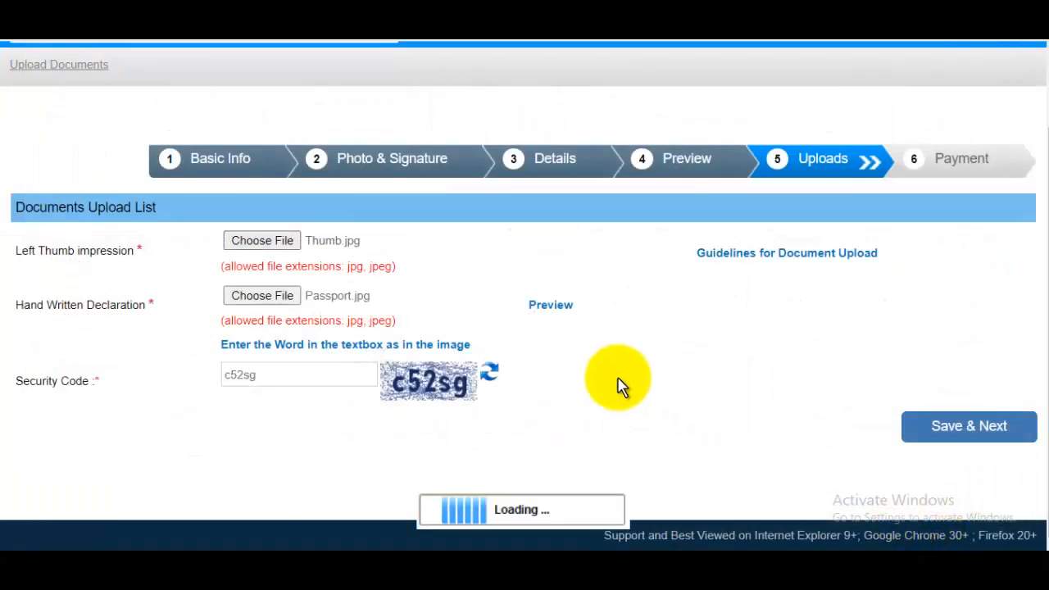
{"action": "left_click", "coordinate": [537, 306]}
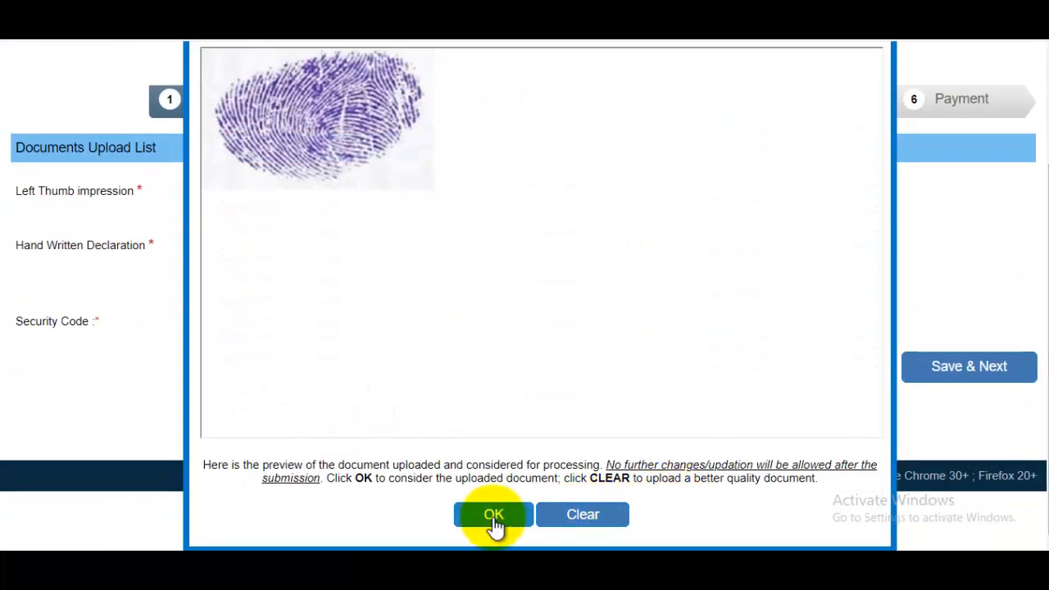
{"action": "left_click", "coordinate": [493, 514]}
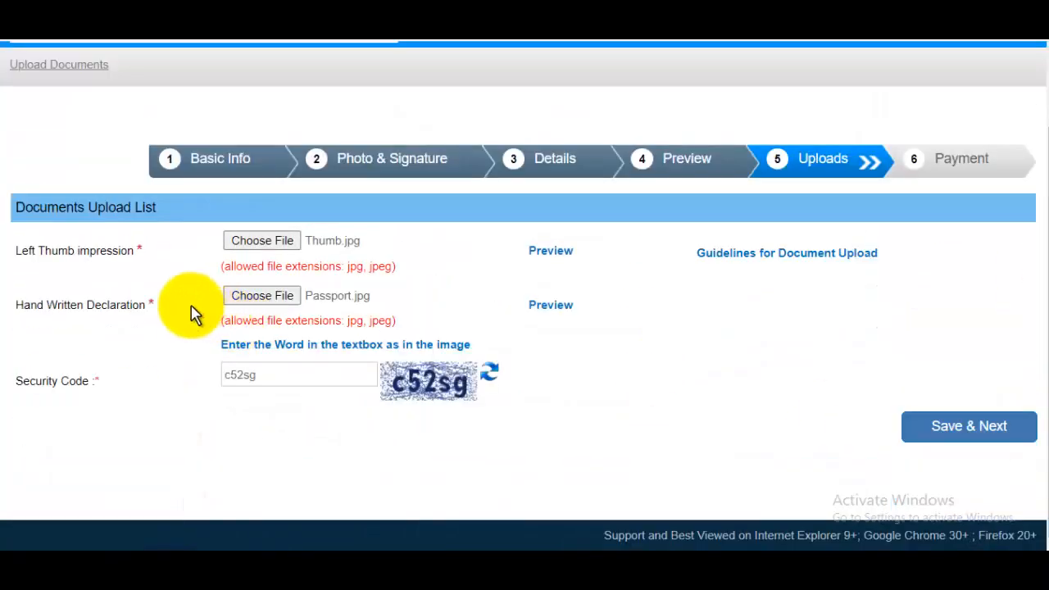
- Enter the security code and submit the uploaded documents
{"action": "left_click_drag", "start_coordinate": [64, 306], "coordinate": [132, 310]}
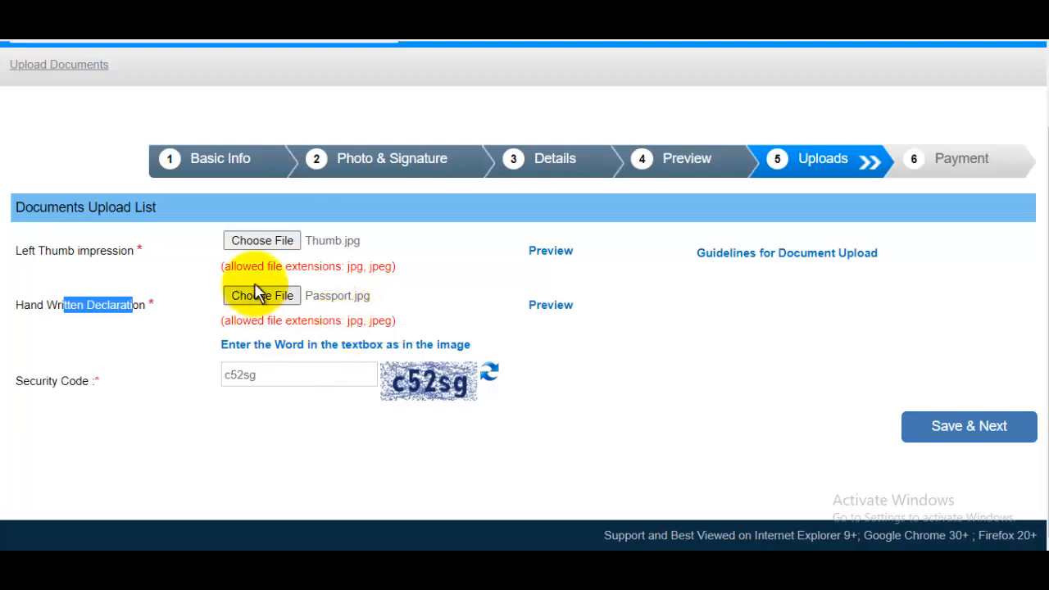
{"action": "left_click", "coordinate": [301, 375]}
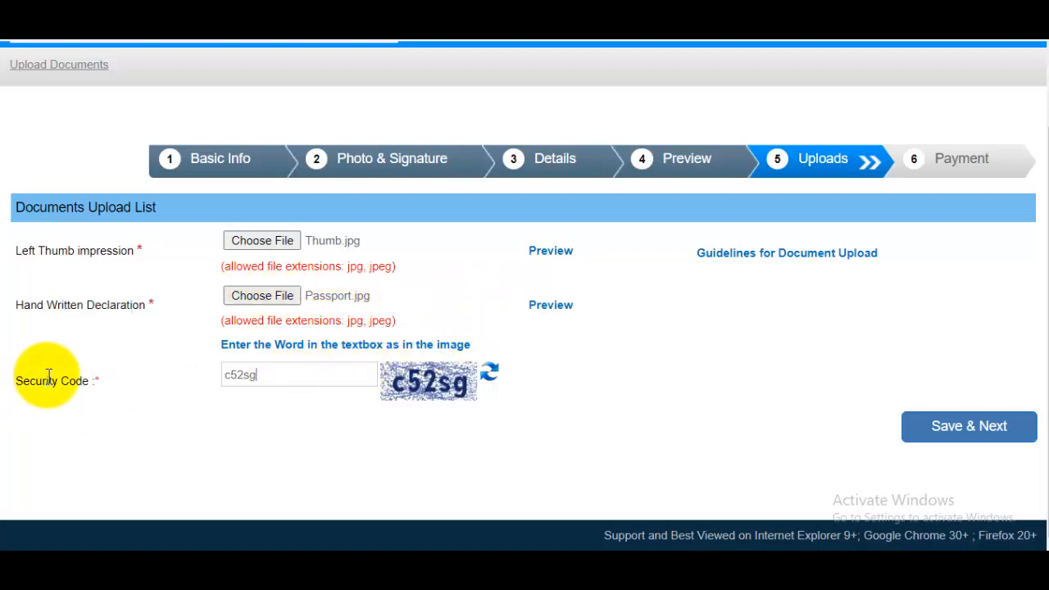
{"action": "left_click", "coordinate": [951, 443]}
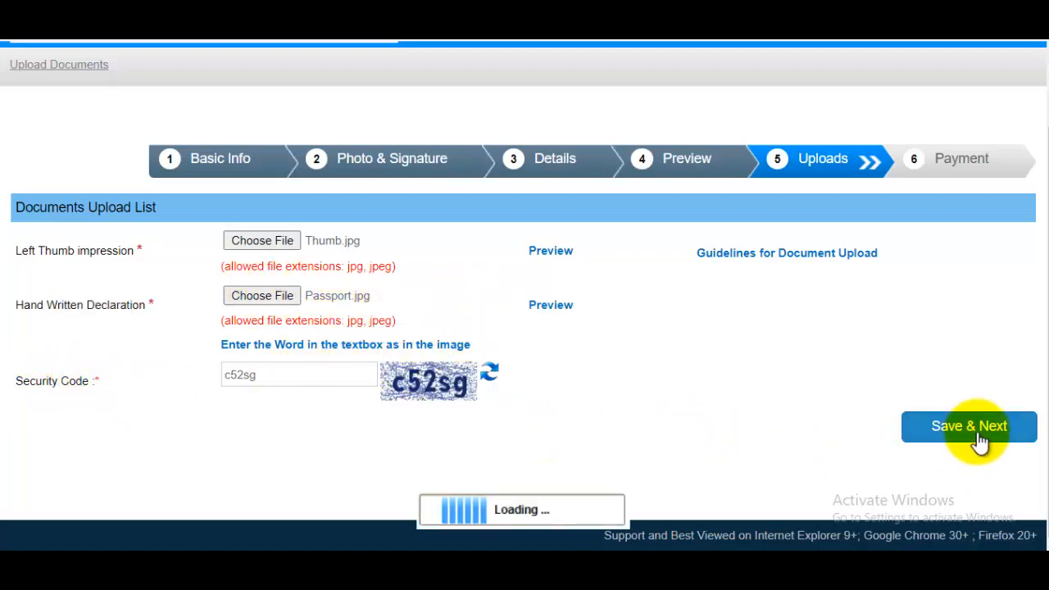
{"action": "left_click", "coordinate": [605, 146]}
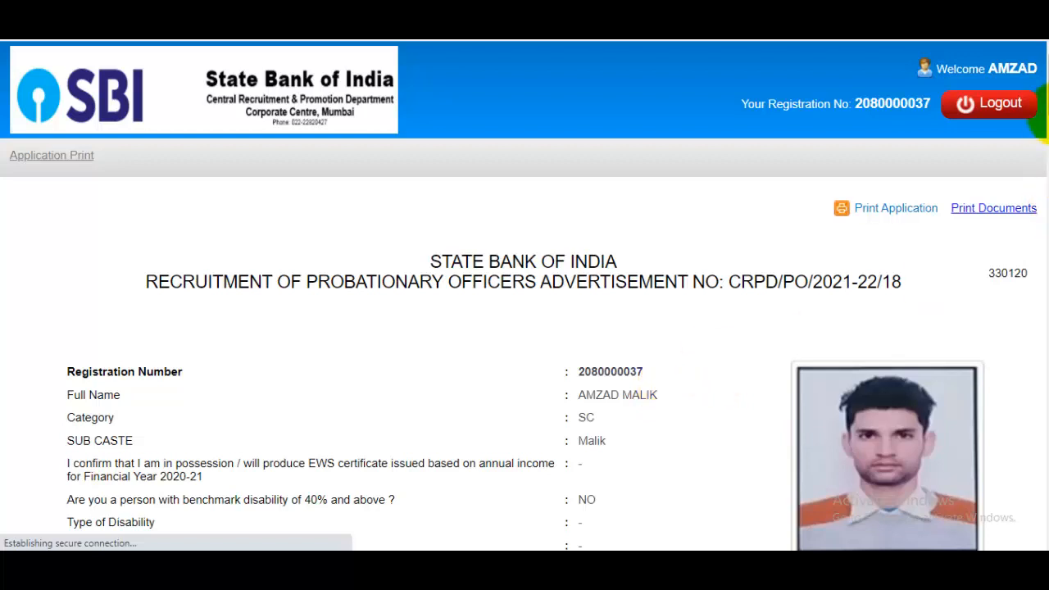
- Print the application to PDF and name the file 'sbi po 2021' in Downloads
{"action": "left_click", "coordinate": [892, 216]}
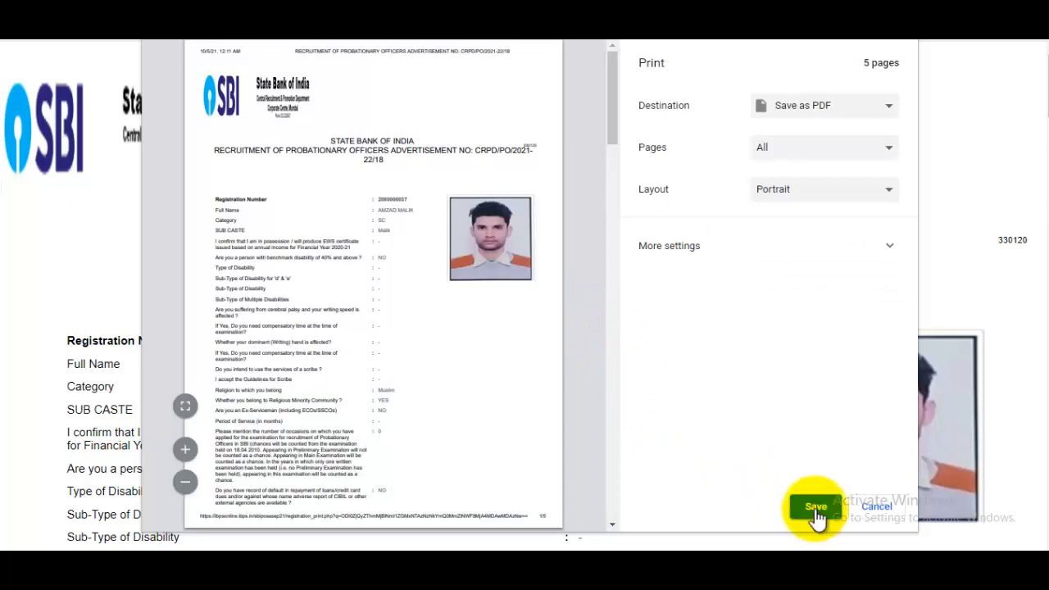
{"action": "left_click", "coordinate": [815, 508]}
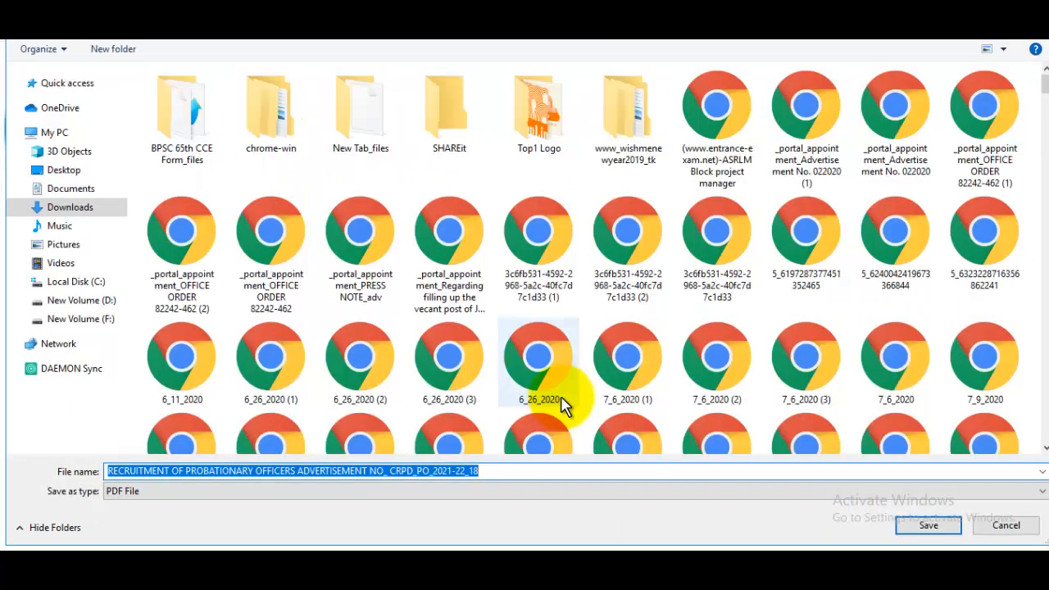
{"action": "type", "text": "sbi po 202"}
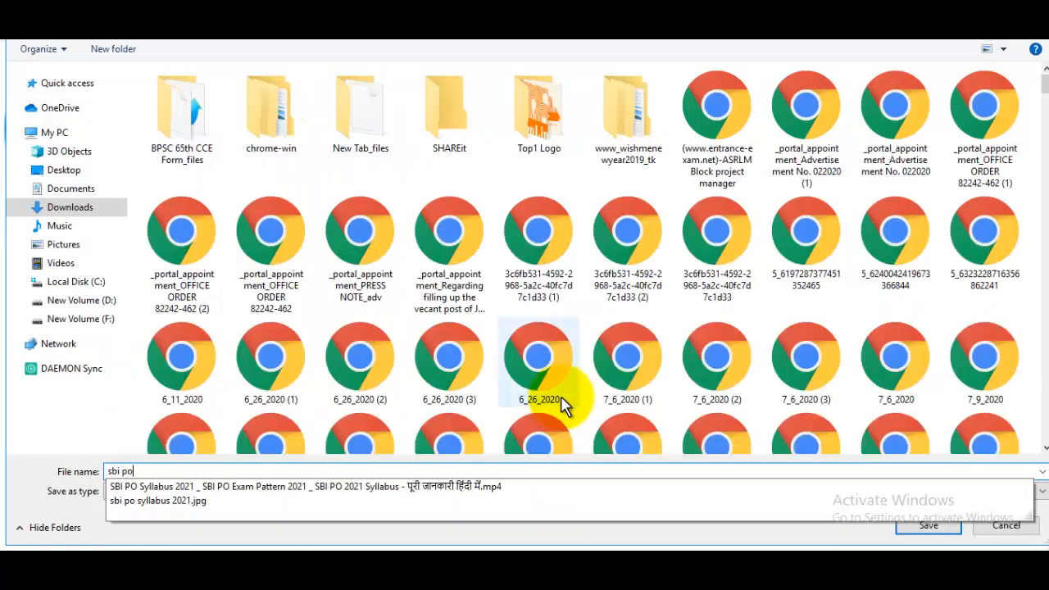